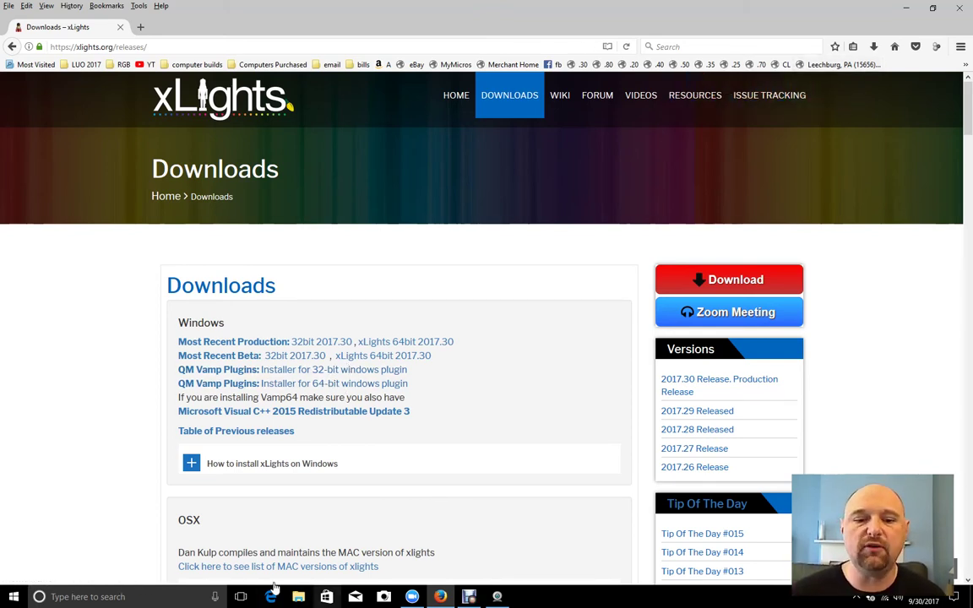
# Step: Open the Downloads folder in File Explorer to locate the xLights and plugin installers, and close the web browser
pyautogui.click(297, 600)
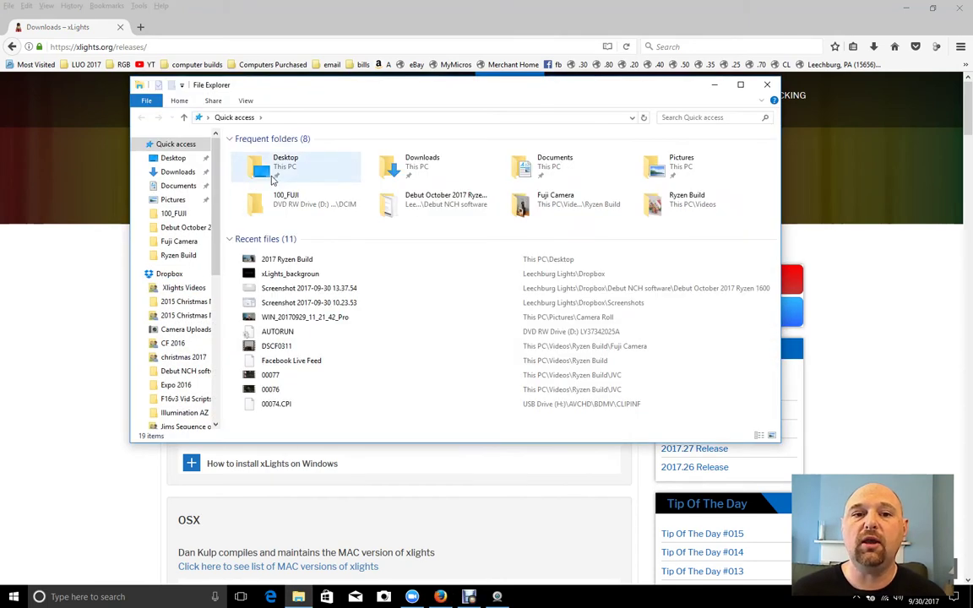
pyautogui.click(416, 171)
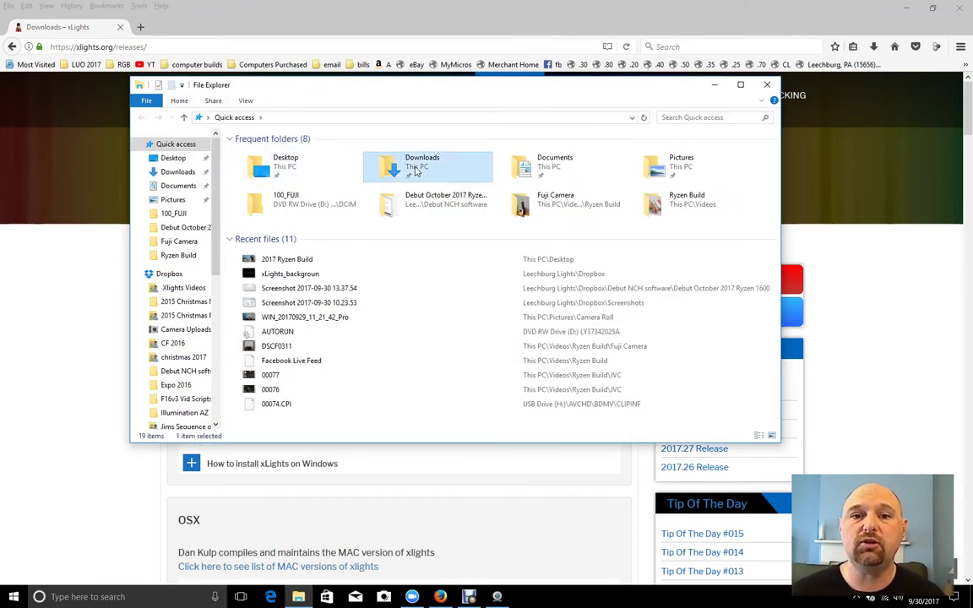
pyautogui.doubleClick(415, 166)
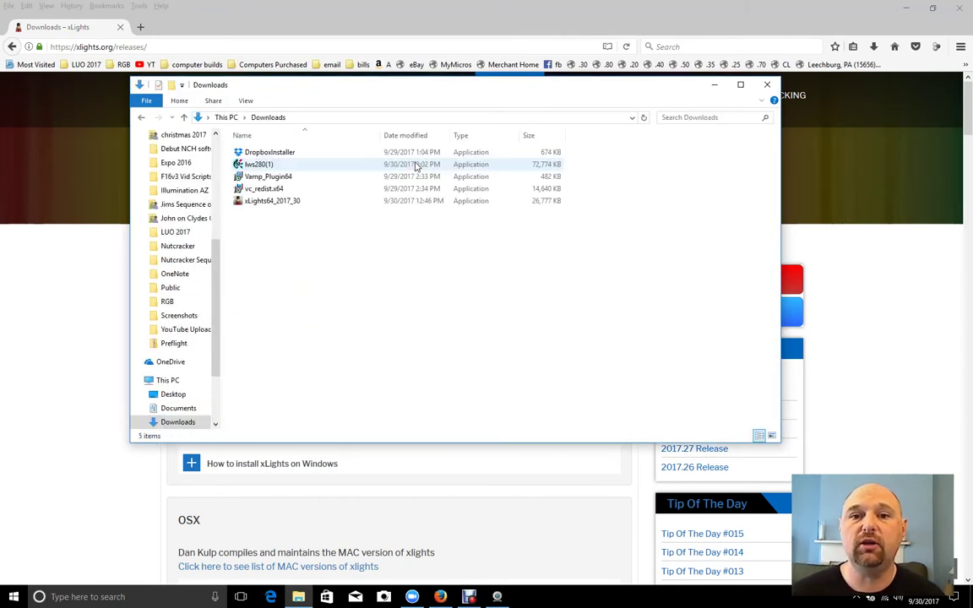
pyautogui.click(265, 179)
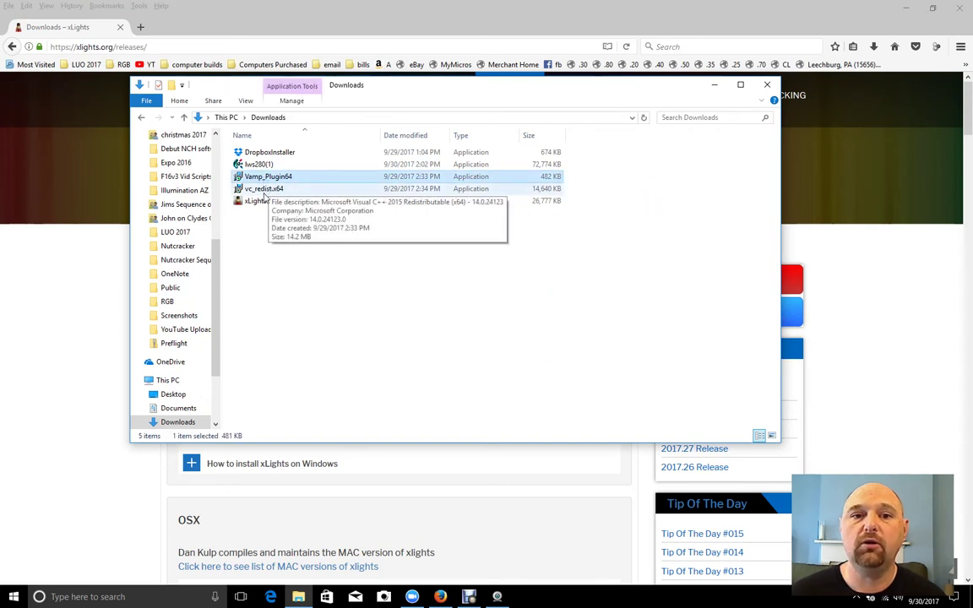
pyautogui.click(256, 201)
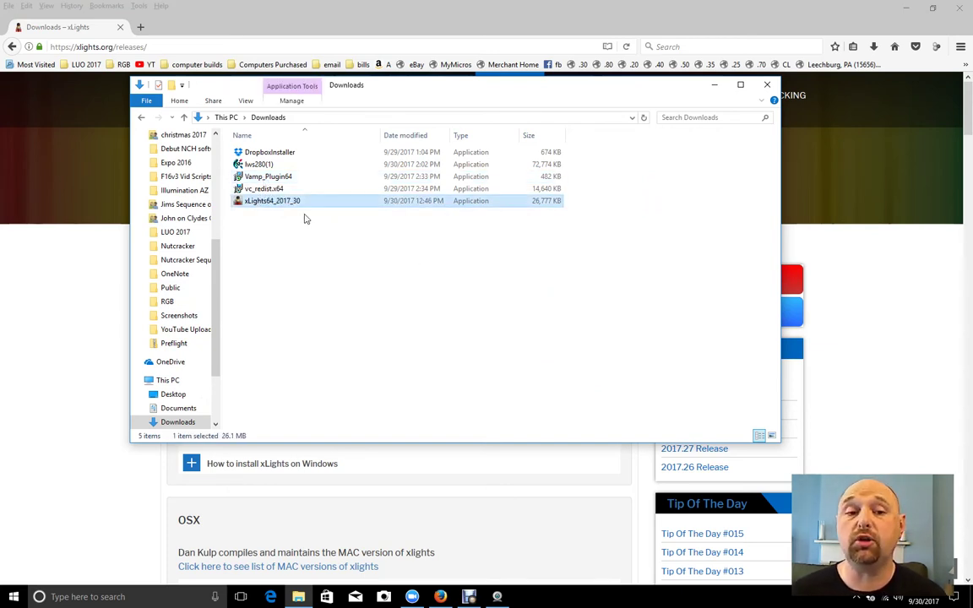
pyautogui.click(262, 188)
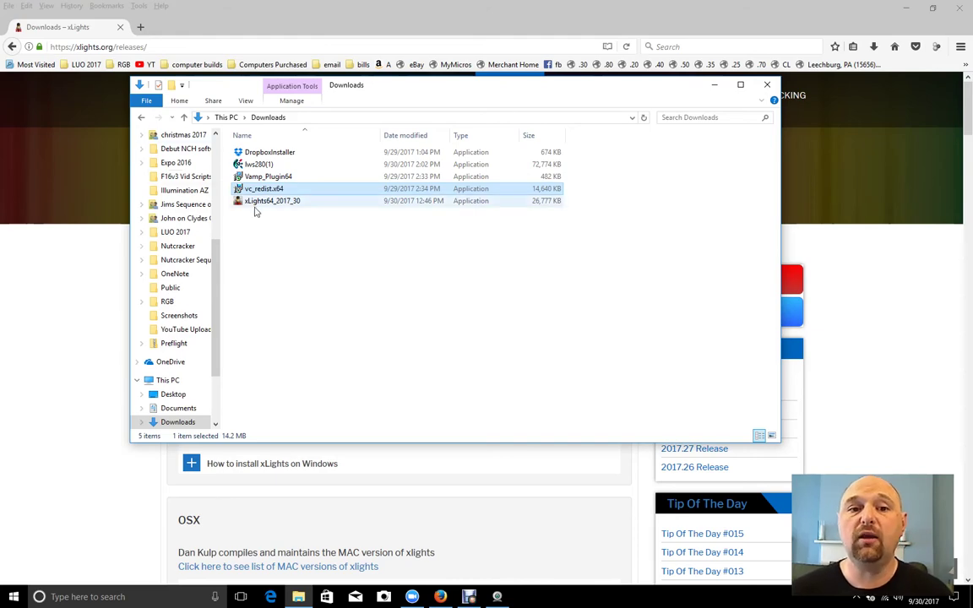
pyautogui.doubleClick(829, 29)
pyautogui.click(950, 6)
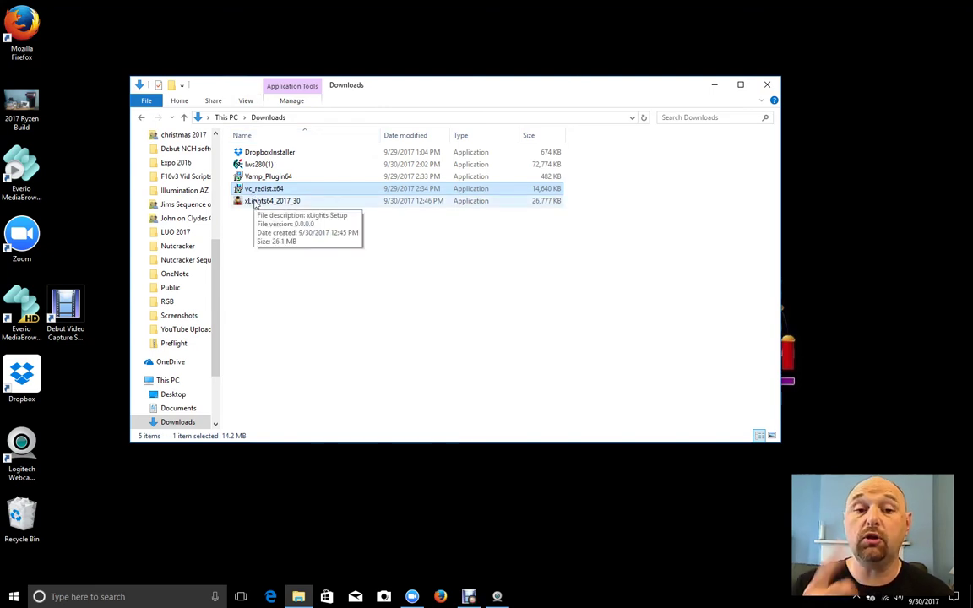
# Step: Launch the xLights64_2017_30 installer, choosing to run it anyway despite SmartScreen, and allow it to make changes
pyautogui.doubleClick(254, 202)
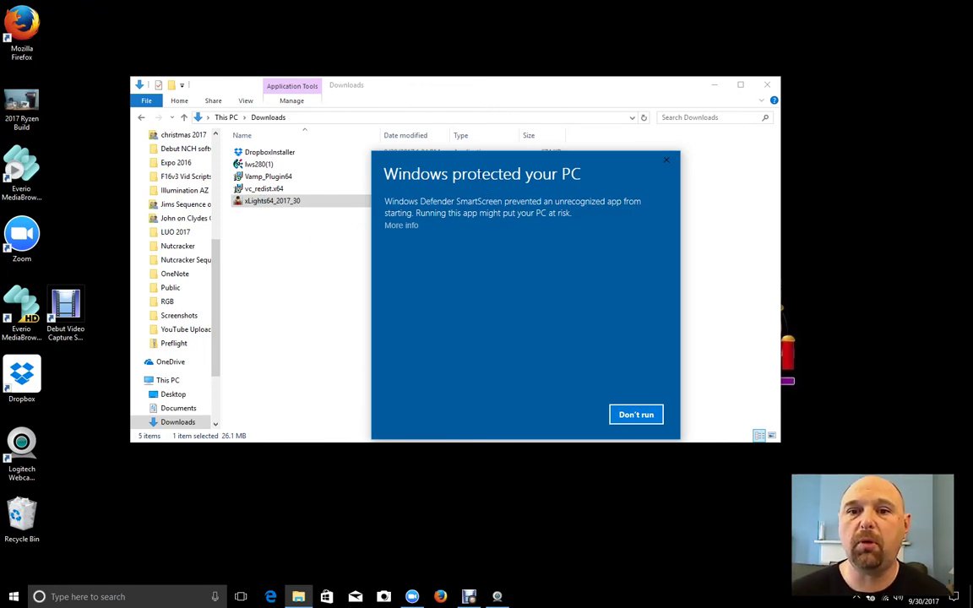
pyautogui.moveTo(438, 156); pyautogui.dragTo(343, 146)
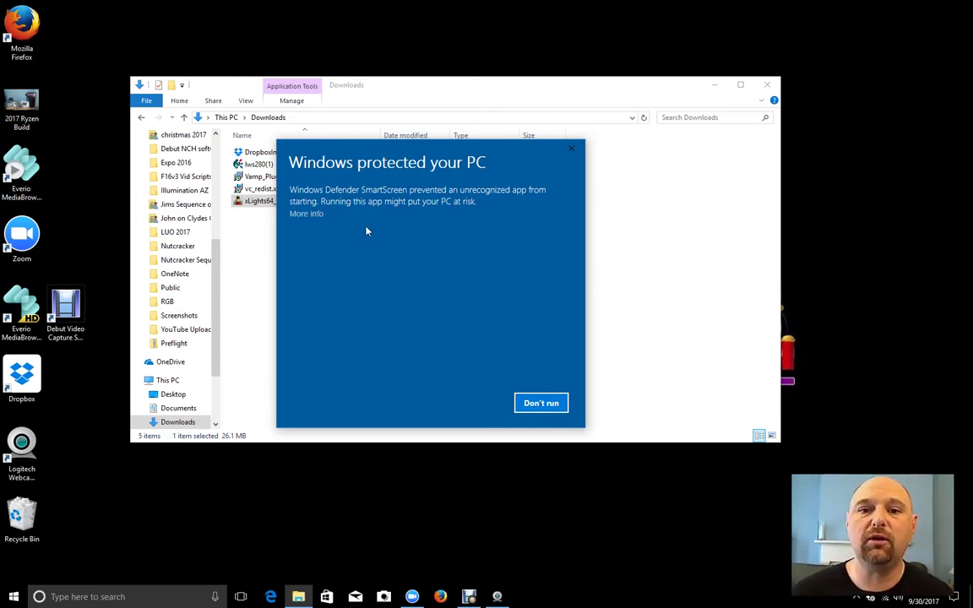
pyautogui.click(304, 214)
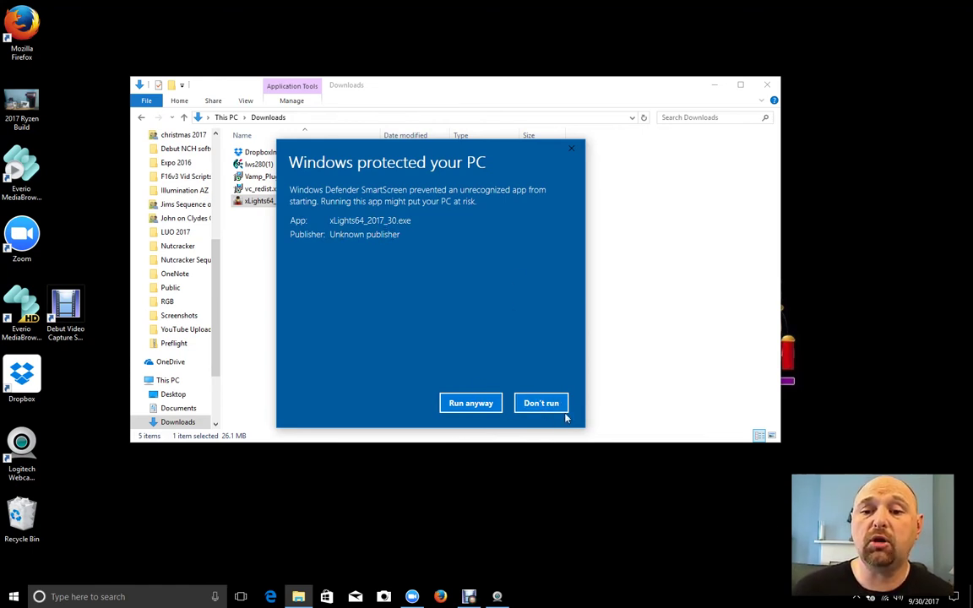
pyautogui.click(464, 405)
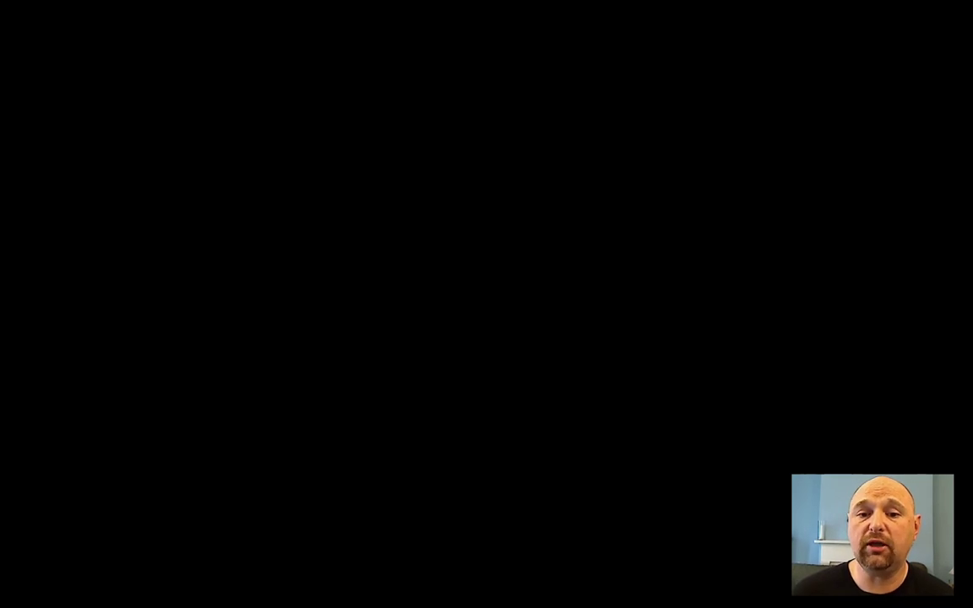
pyautogui.click(390, 377)
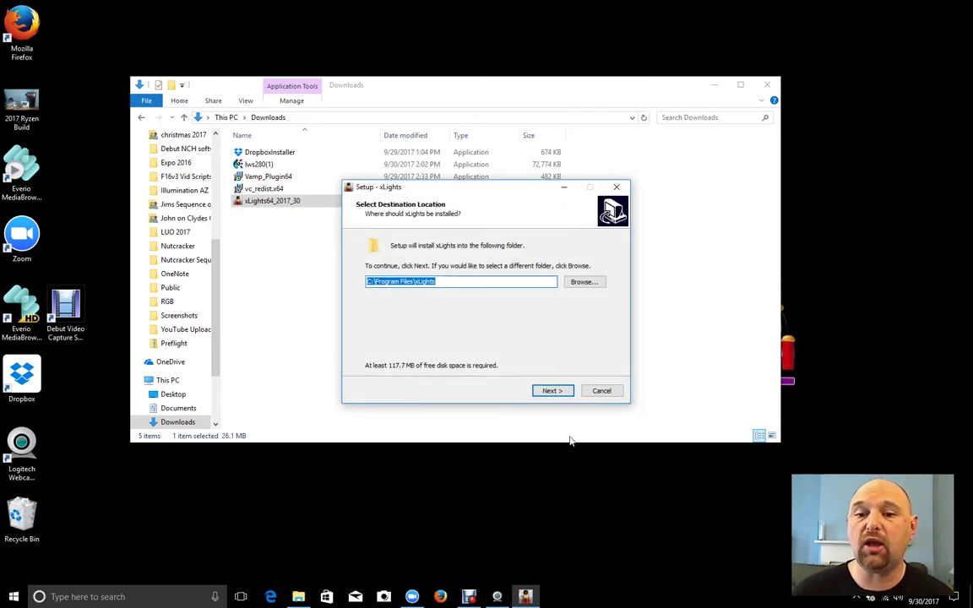
# Step: Install xLights to C:\Program Files\xLights with a desktop shortcut, and finish setup with the README and application launch enabled
pyautogui.click(551, 392)
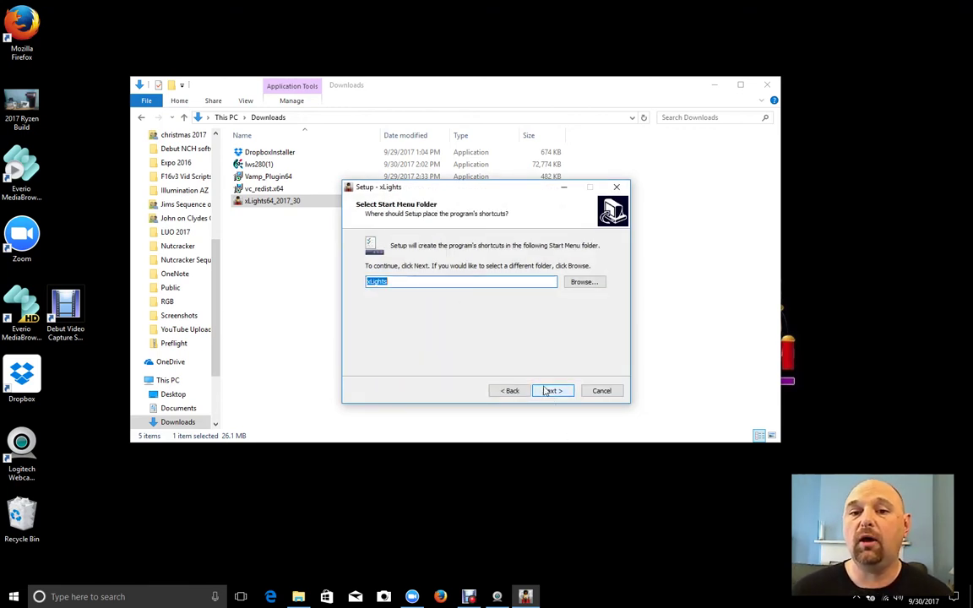
pyautogui.click(551, 390)
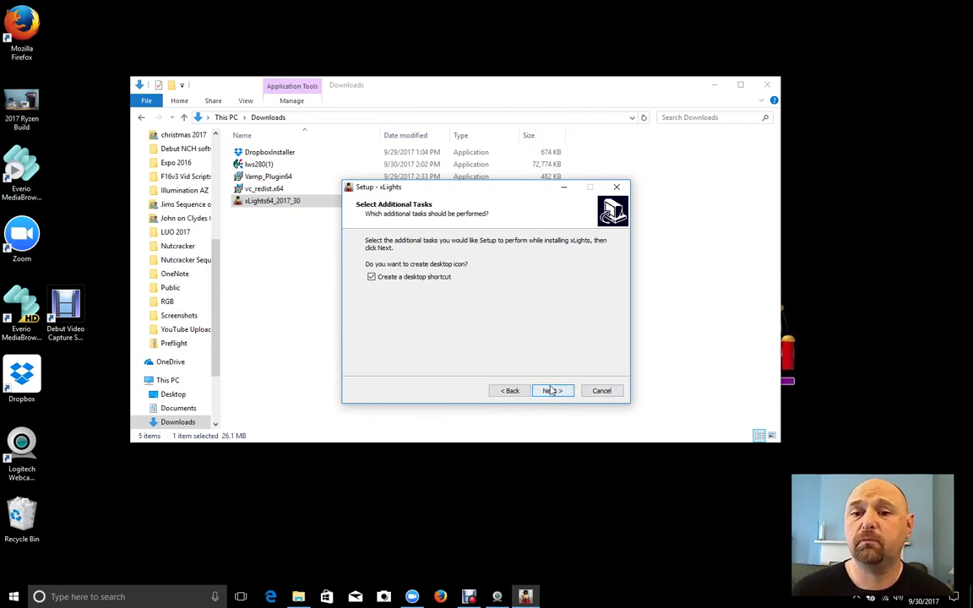
pyautogui.click(552, 390)
pyautogui.click(544, 391)
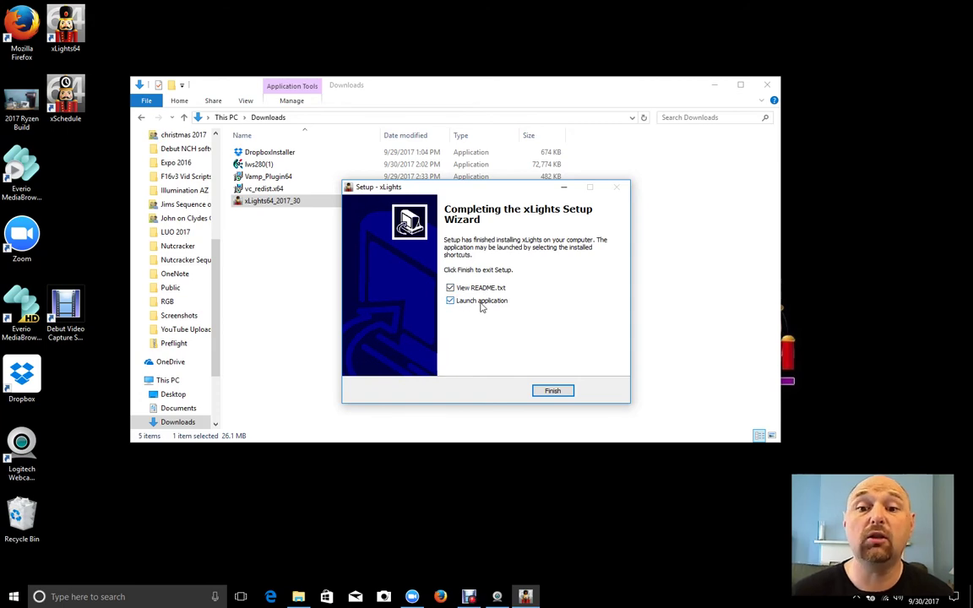
pyautogui.click(549, 391)
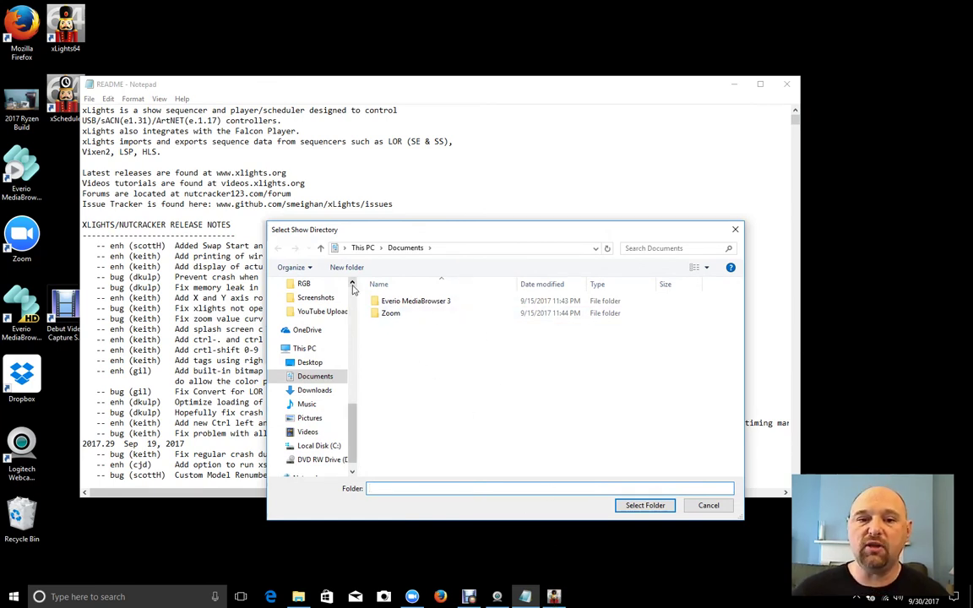
# Step: Select the Nutcracker folder in Dropbox as the xLights show directory
pyautogui.scroll(2, 310, 328)
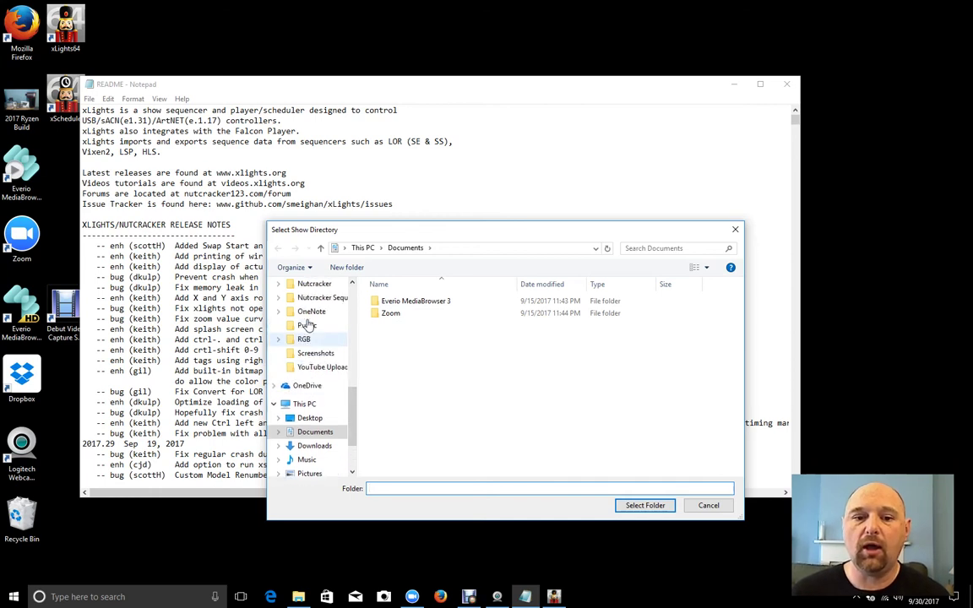
pyautogui.scroll(10, 311, 328)
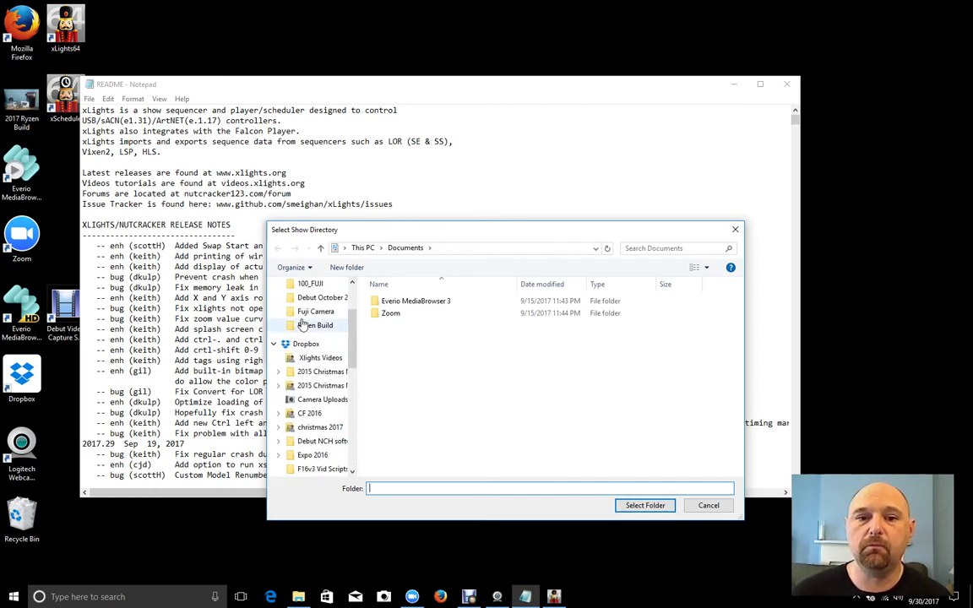
pyautogui.scroll(-4, 309, 353)
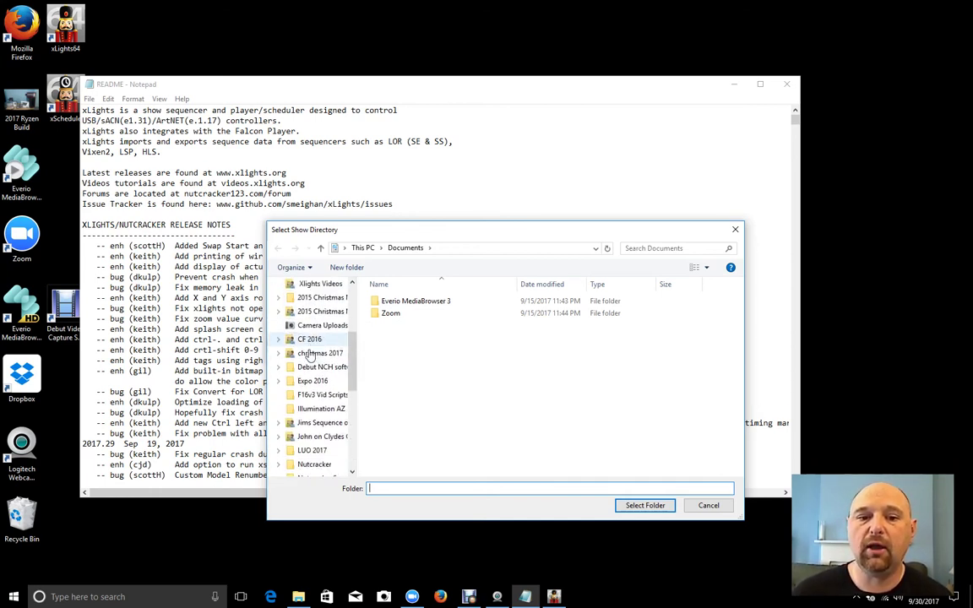
pyautogui.scroll(-1, 311, 363)
pyautogui.click(308, 409)
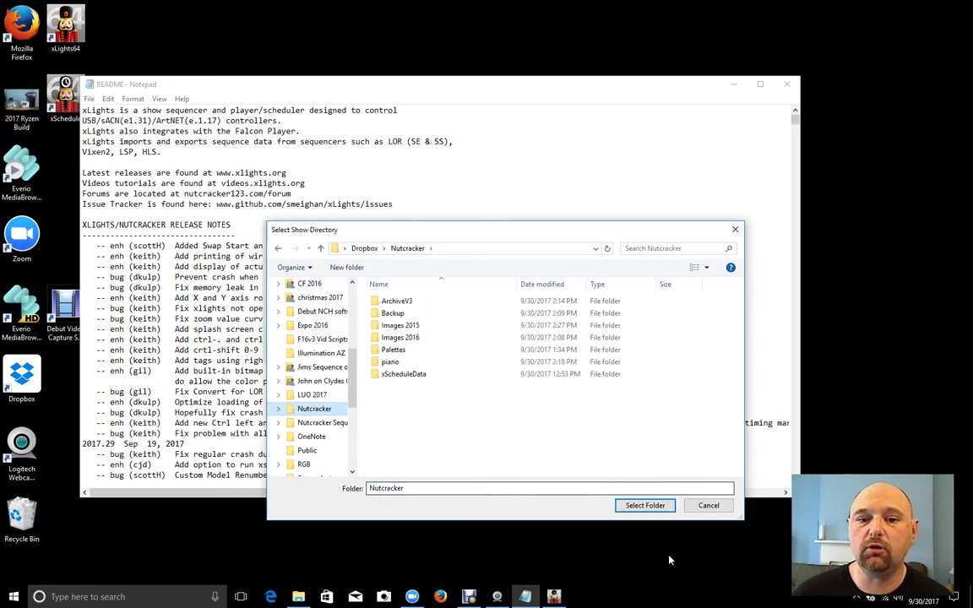
pyautogui.click(640, 505)
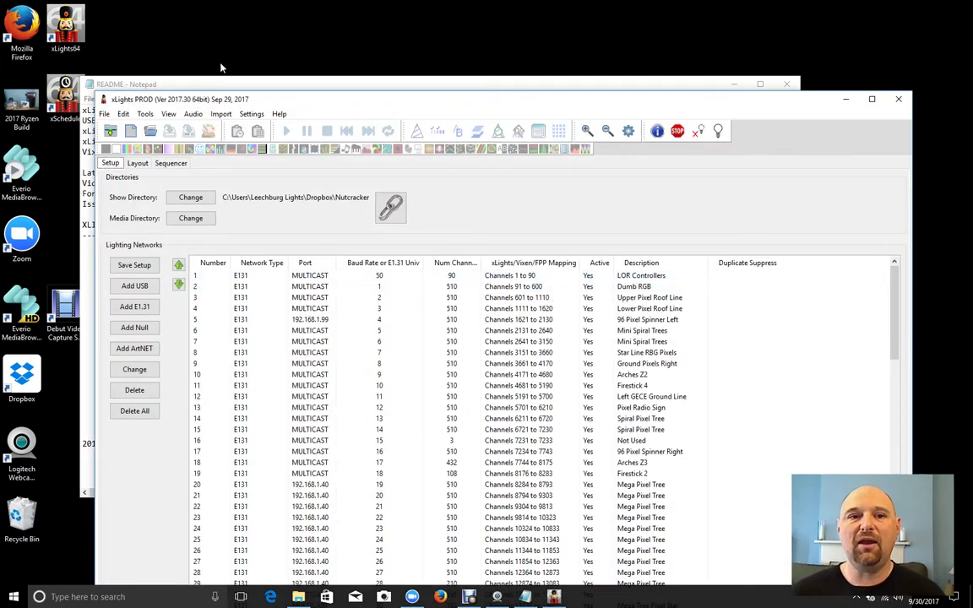
# Step: Display the show layout in a maximized xLights window and narrow the model list to fit the whole house preview
pyautogui.moveTo(238, 102); pyautogui.dragTo(221, 27)
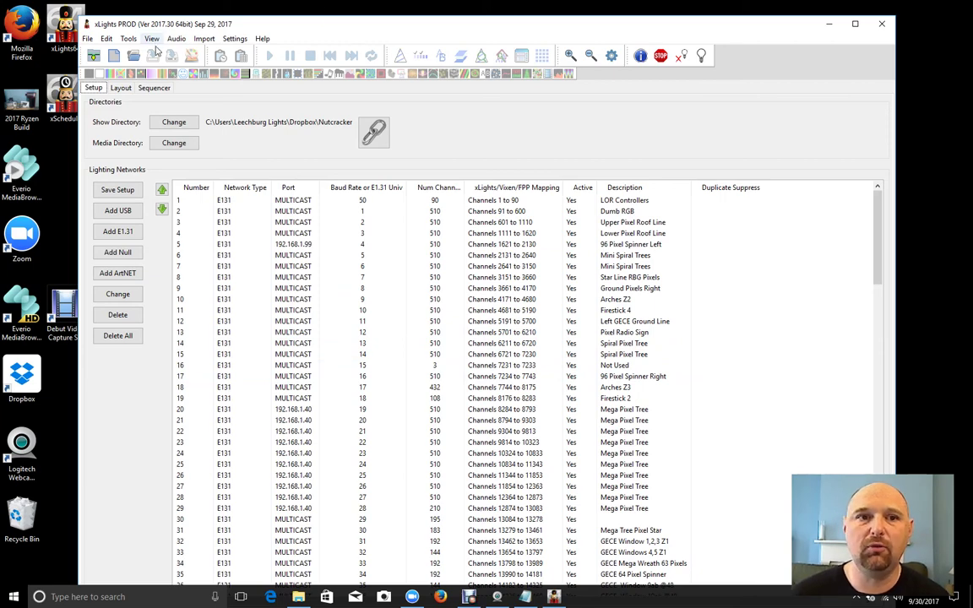
pyautogui.click(121, 88)
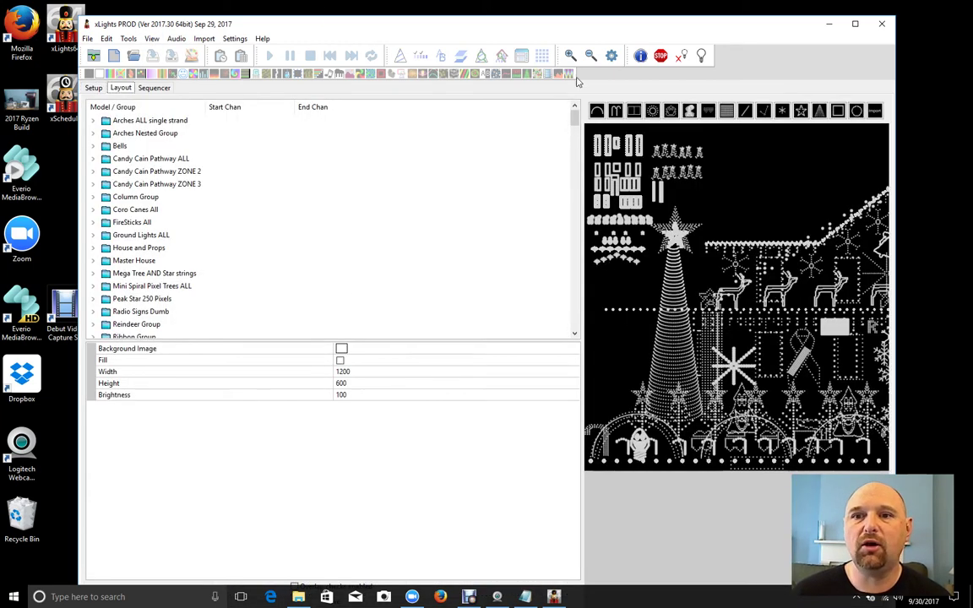
pyautogui.moveTo(582, 175); pyautogui.dragTo(319, 173)
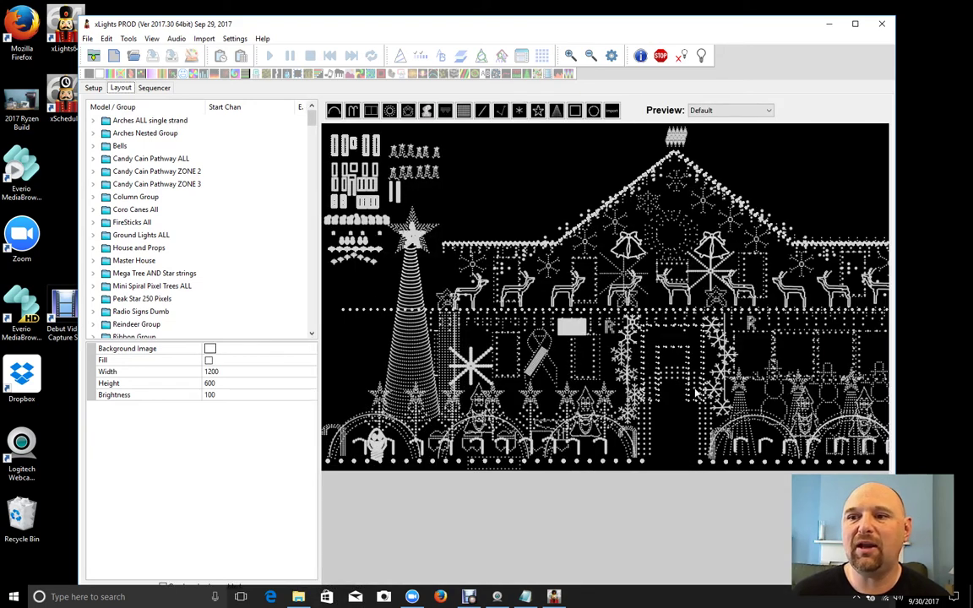
pyautogui.click(855, 24)
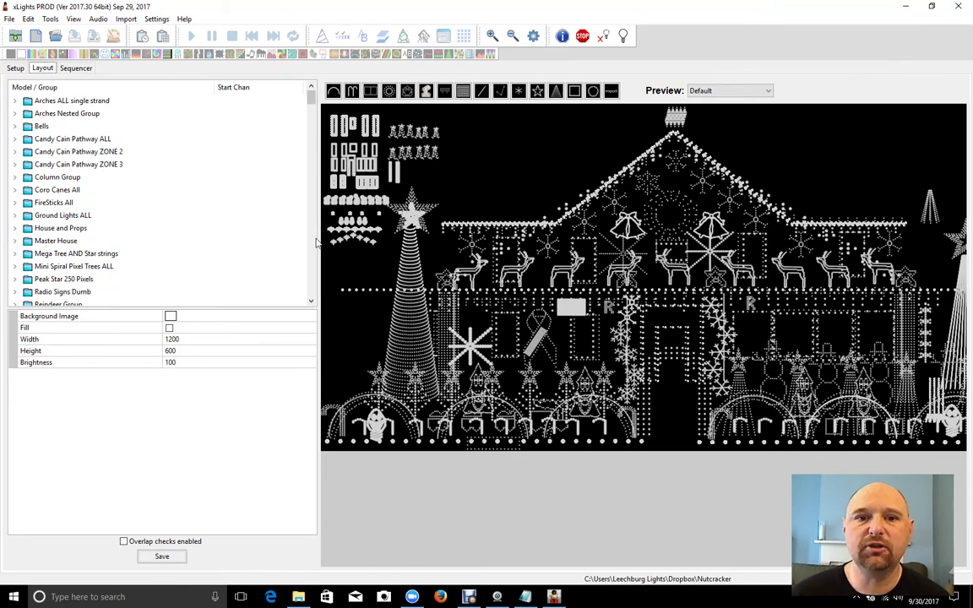
pyautogui.moveTo(320, 241); pyautogui.dragTo(194, 242)
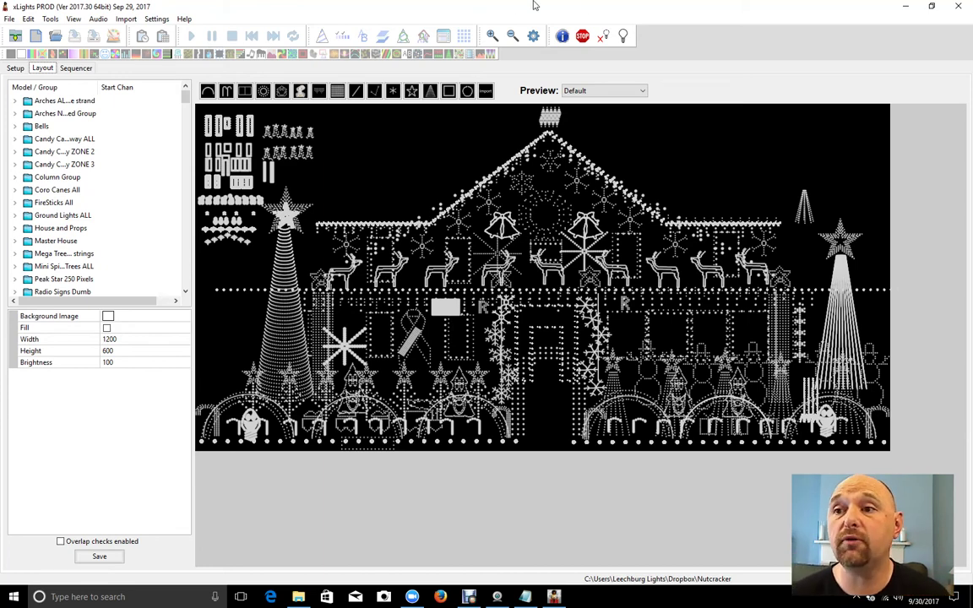
# Step: Minimize xLights and close the README release notes in Notepad
pyautogui.click(906, 7)
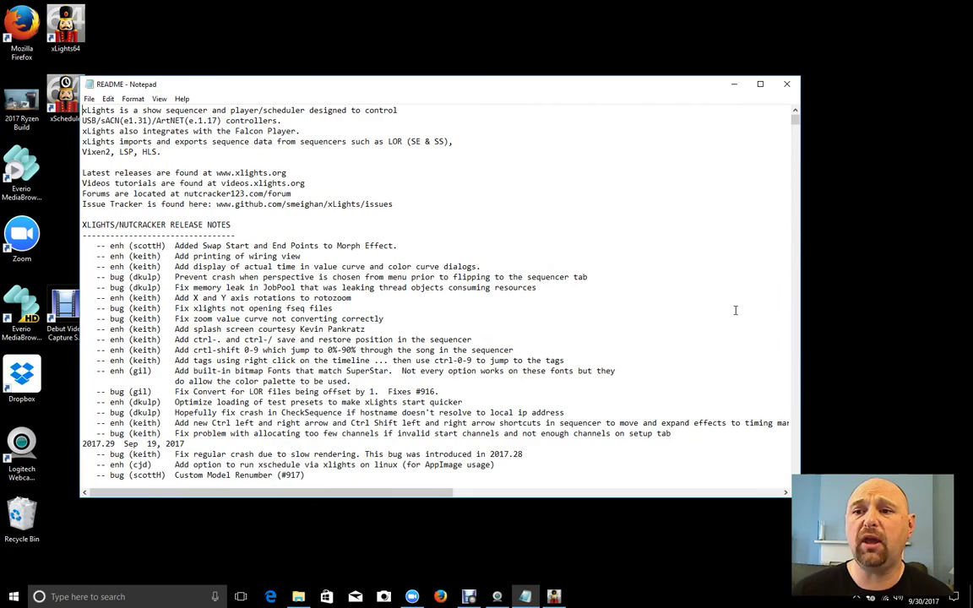
pyautogui.moveTo(794, 116)
pyautogui.mouseDown()
pyautogui.moveTo(796, 140)
pyautogui.moveTo(796, 119)
pyautogui.mouseUp()
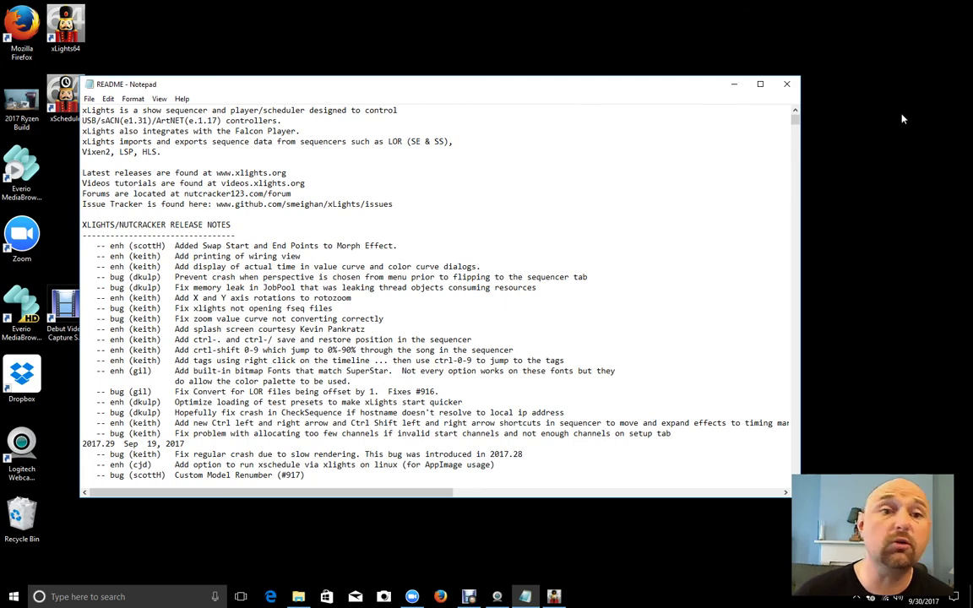
pyautogui.click(791, 85)
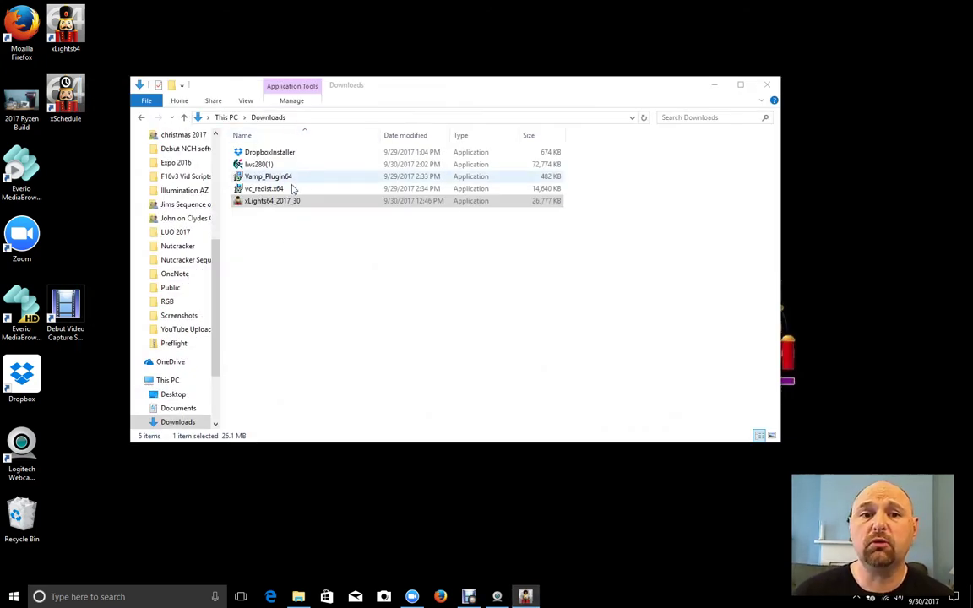
# Step: Install Audacity Vamp Plugins for 64 Bit from Vamp_Plugin64 using the default folders, and switch back to xLights
pyautogui.doubleClick(243, 178)
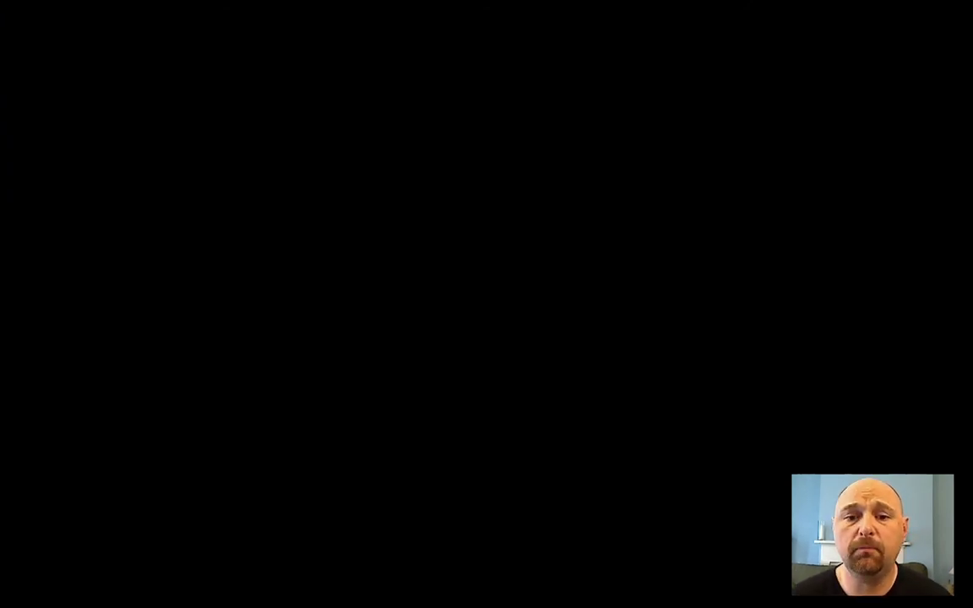
pyautogui.click(413, 384)
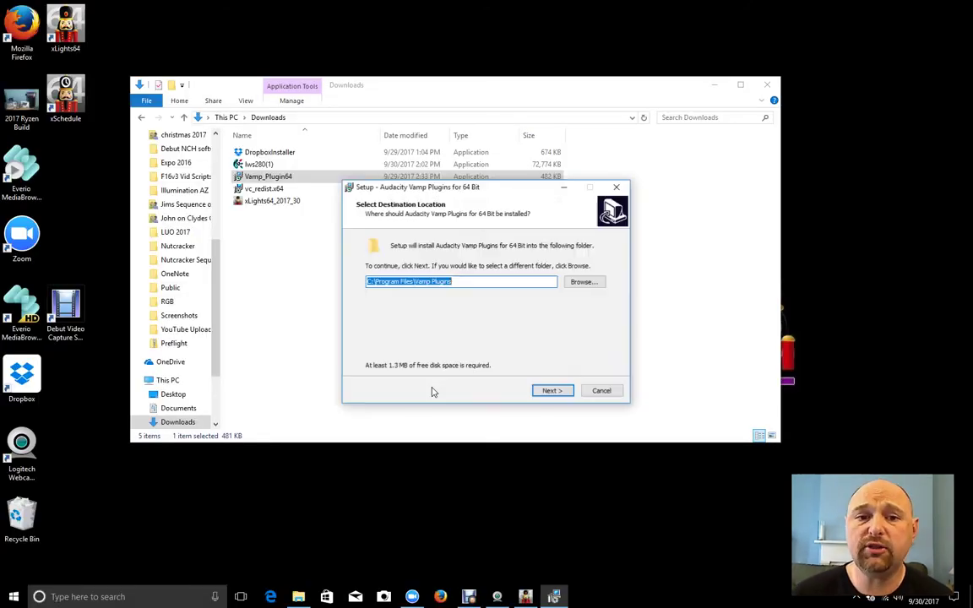
pyautogui.click(549, 394)
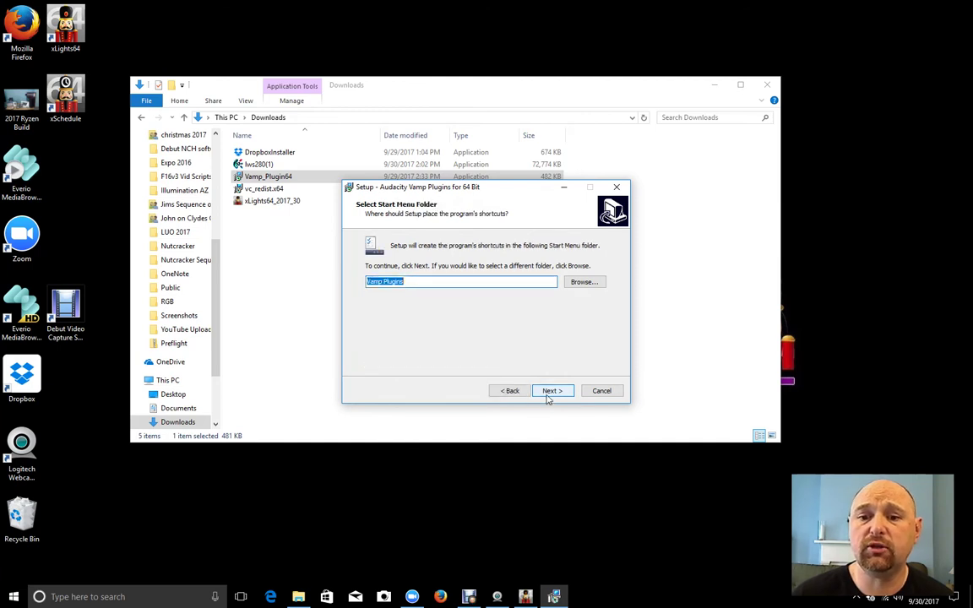
pyautogui.click(549, 393)
pyautogui.click(551, 392)
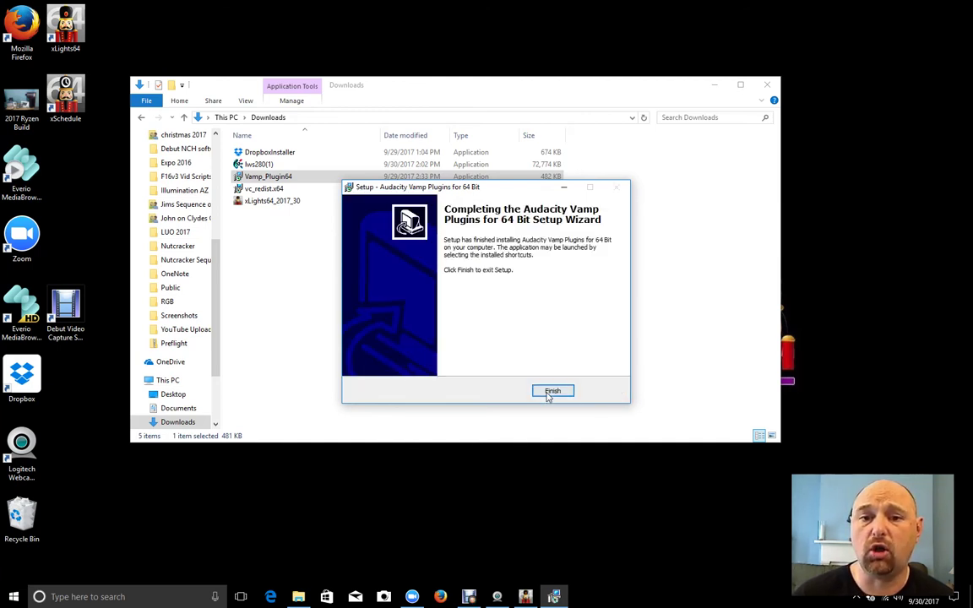
pyautogui.click(552, 390)
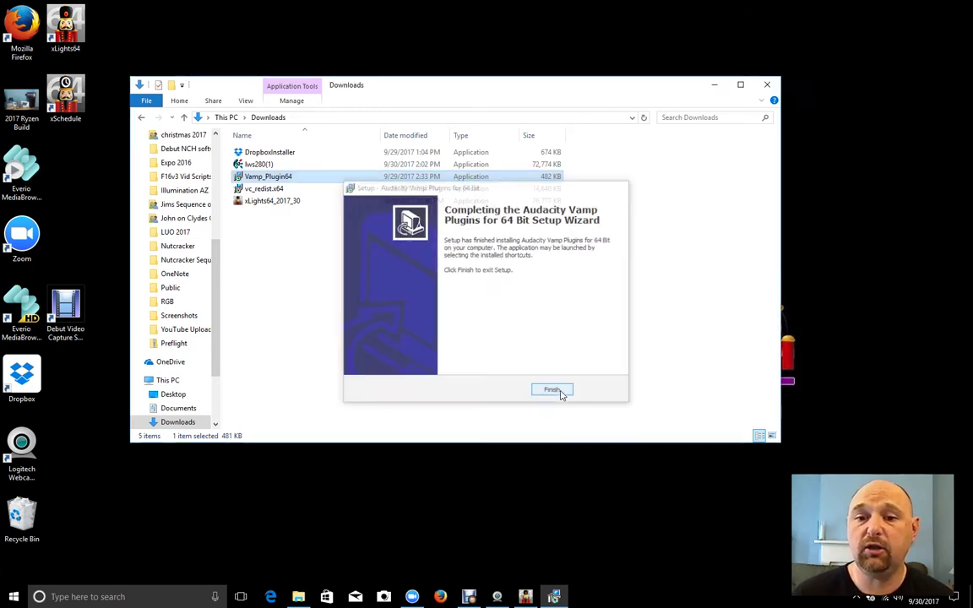
pyautogui.click(525, 597)
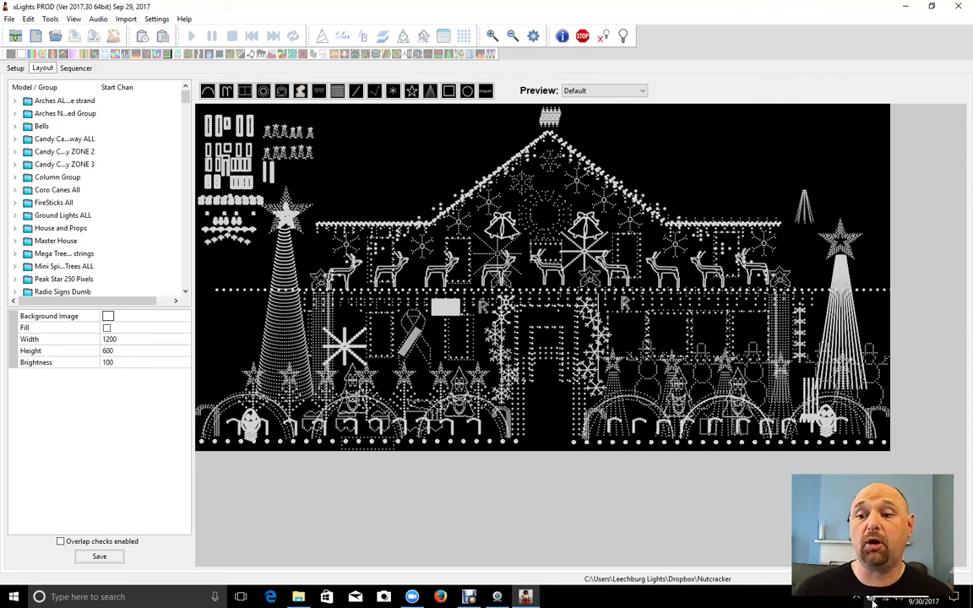
# Step: Display the lighting networks setup, and open the Windows downloads section of xlights.org in Firefox
pyautogui.click(15, 69)
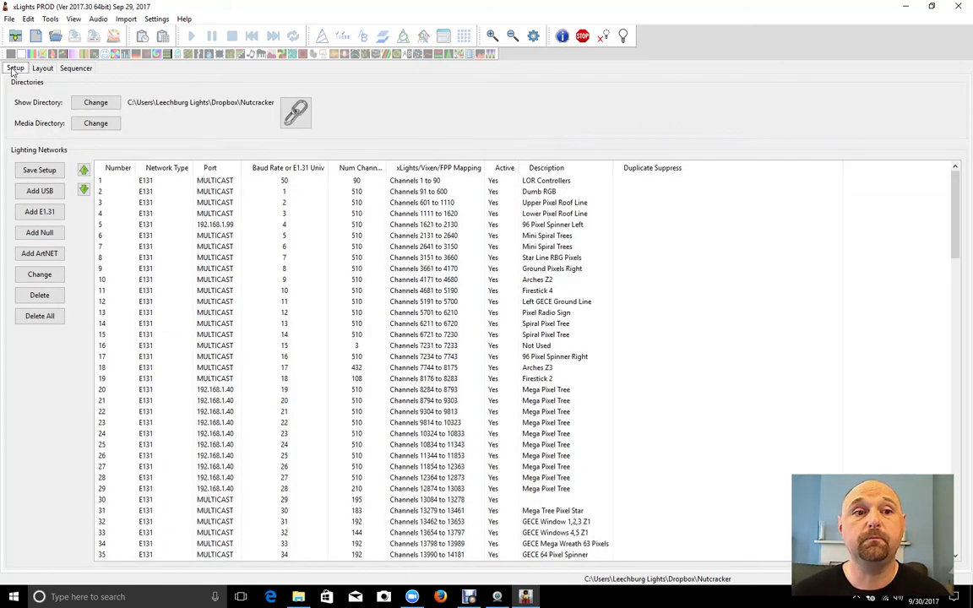
pyautogui.click(440, 598)
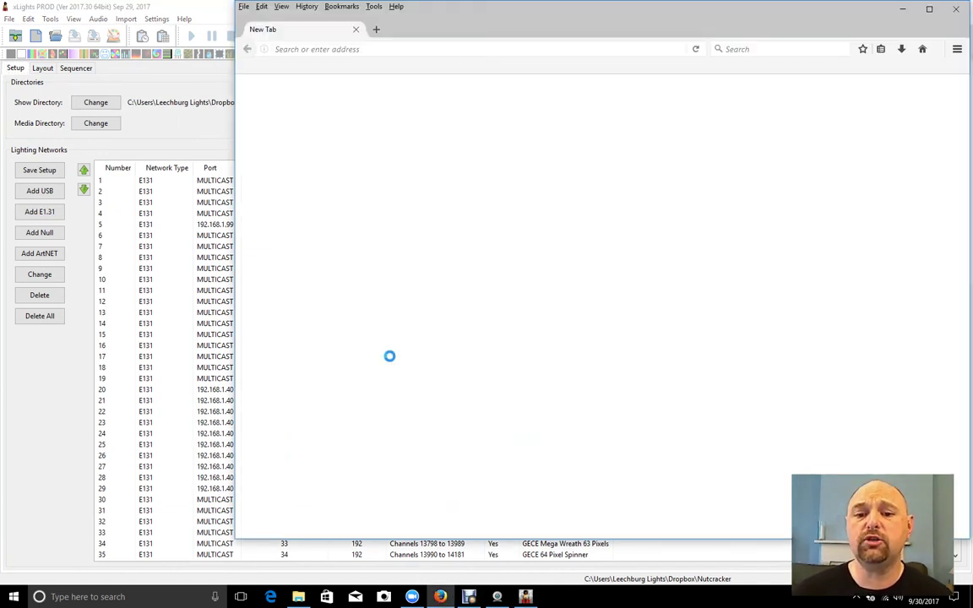
pyautogui.moveTo(386, 30); pyautogui.dragTo(232, 46)
pyautogui.click(207, 65)
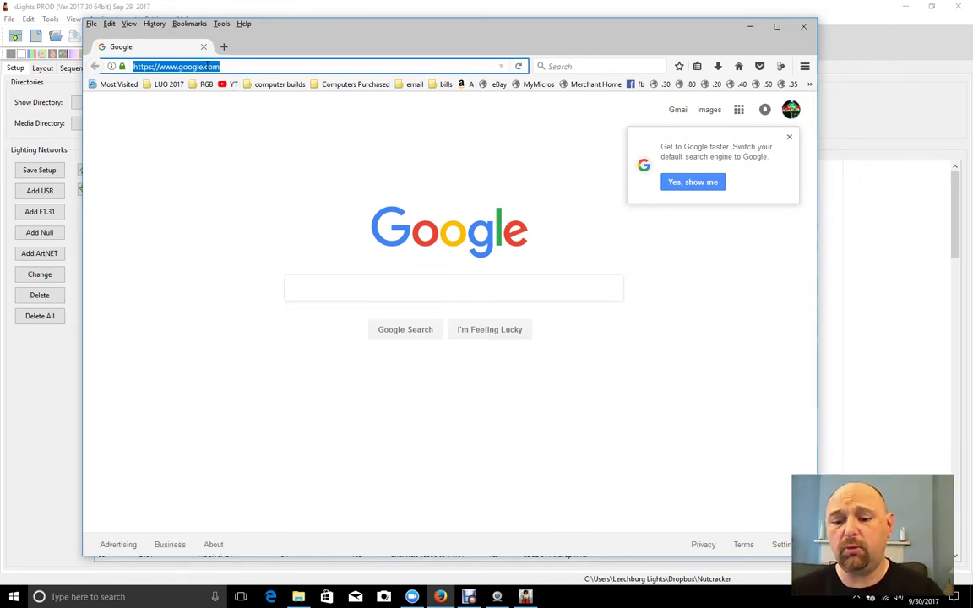
pyautogui.write('xlights.org/')
pyautogui.press('Return')
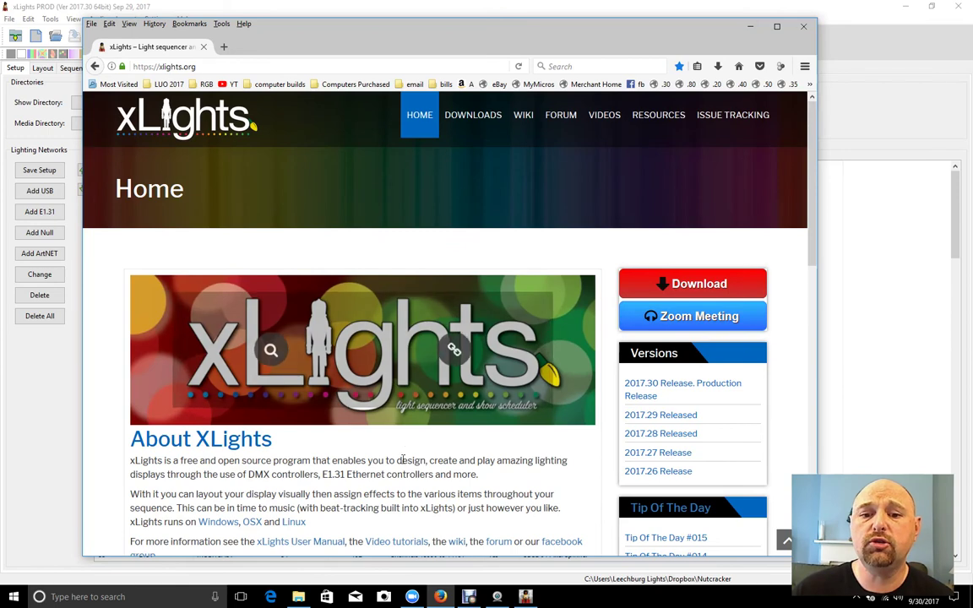
pyautogui.click(694, 285)
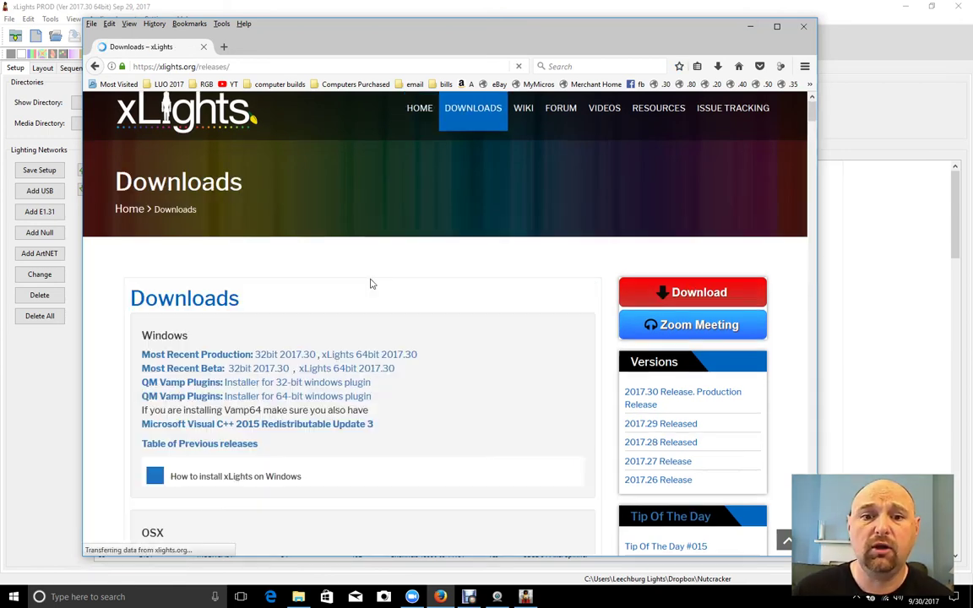
pyautogui.scroll(-3, 370, 284)
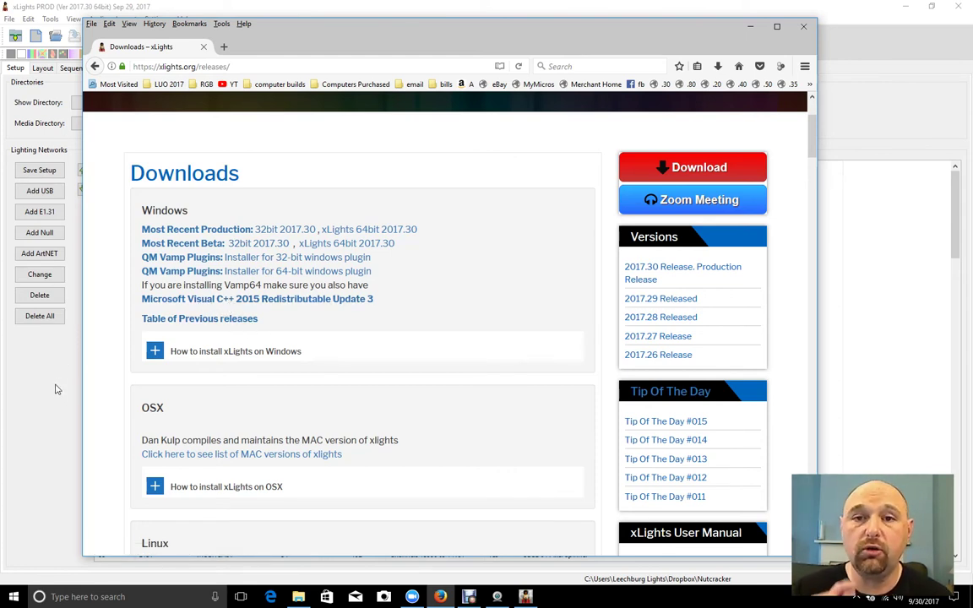
# Step: Show the downloaded installers in the Downloads folder in File Explorer, and switch back to xLights
pyautogui.moveTo(301, 601)
pyautogui.click(298, 597)
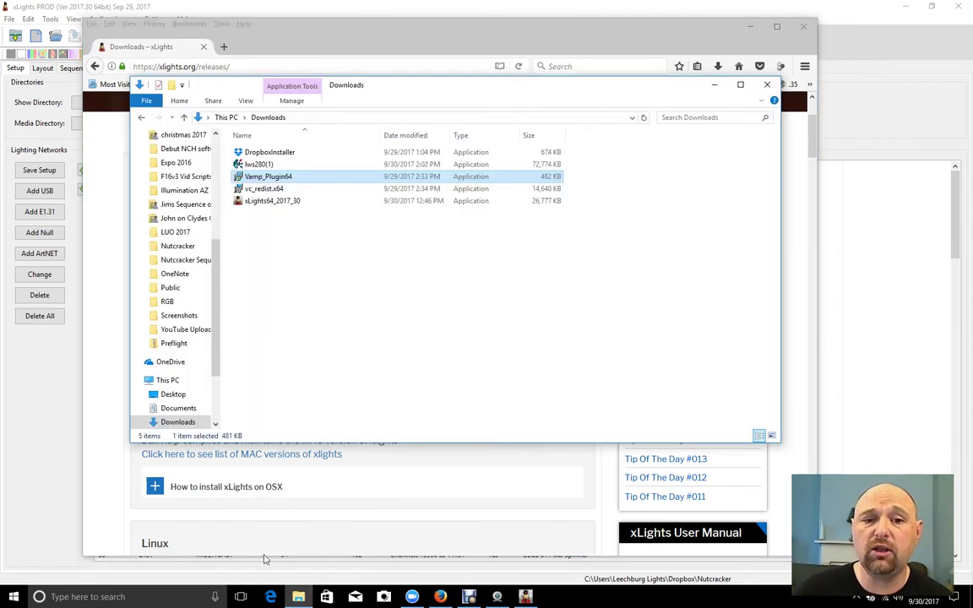
pyautogui.click(32, 379)
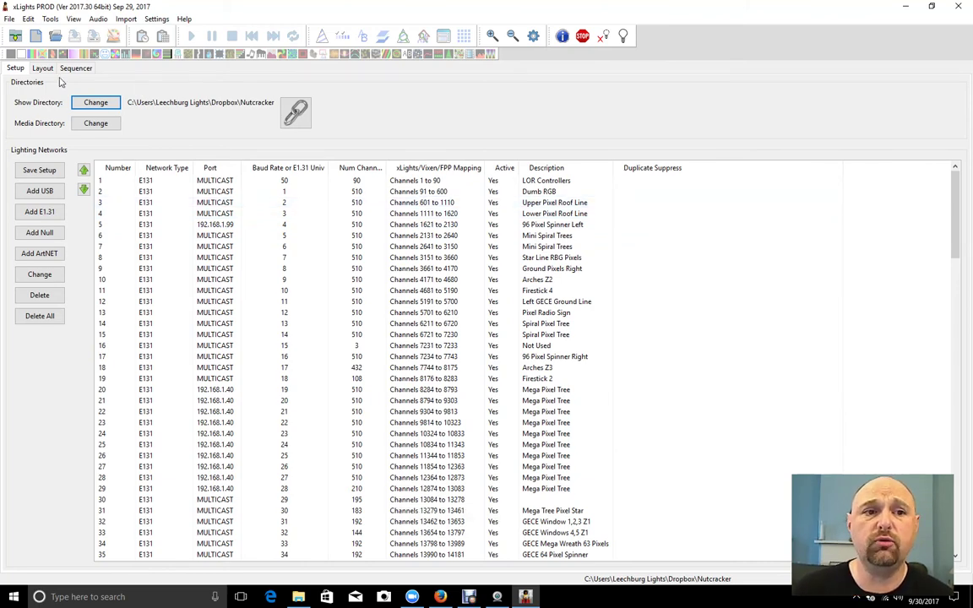
# Step: Create a 20fps (50ms) musical sequence from 03 It's the Most Wonderful Time of the Year using Quick Start
pyautogui.click(36, 37)
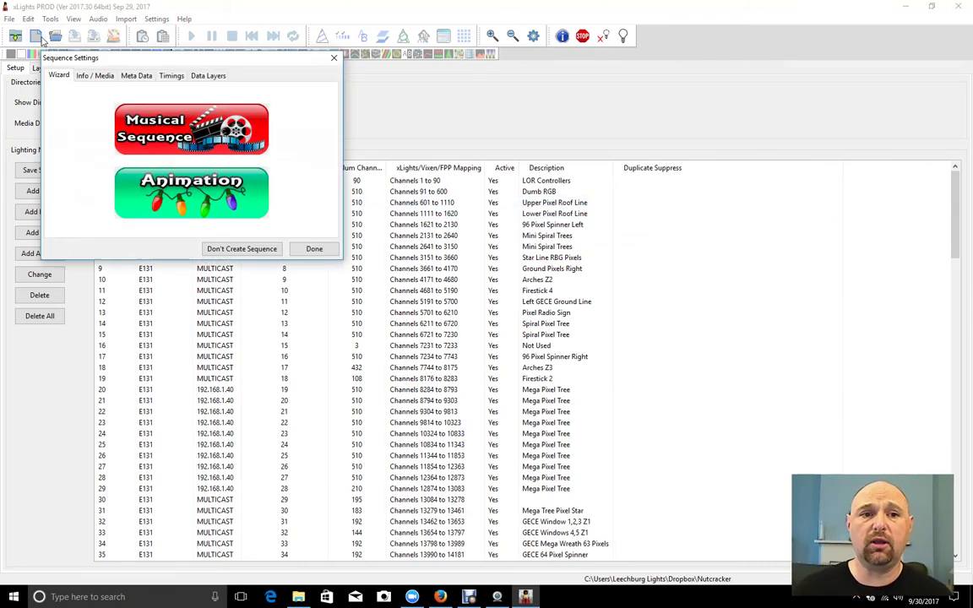
pyautogui.click(193, 121)
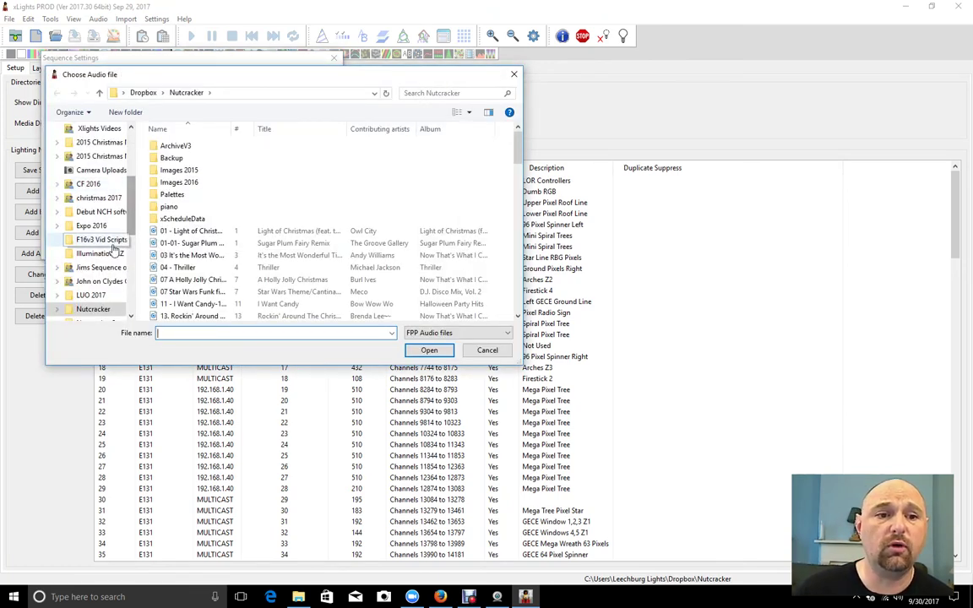
pyautogui.scroll(-1, 219, 254)
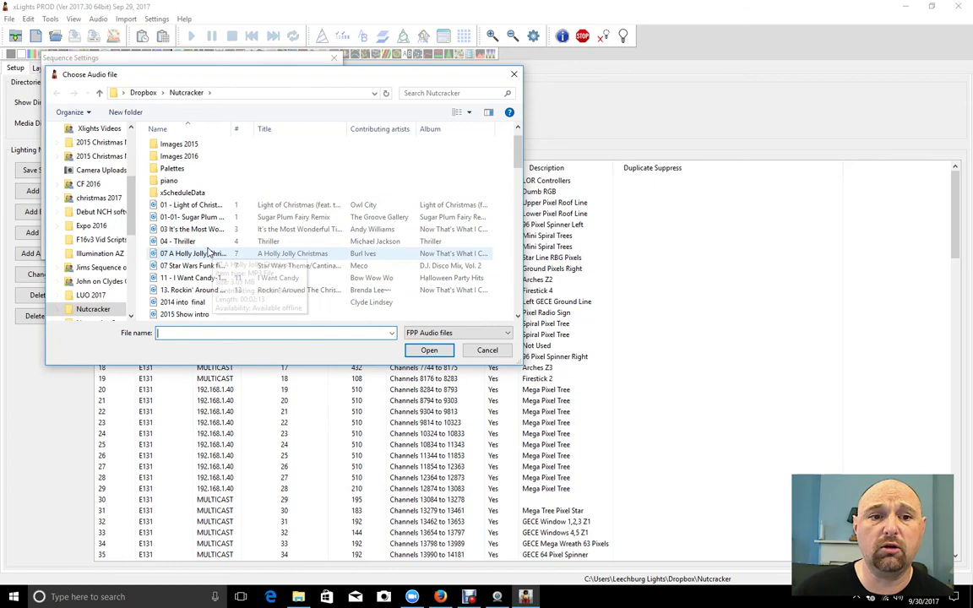
pyautogui.click(194, 241)
pyautogui.click(196, 230)
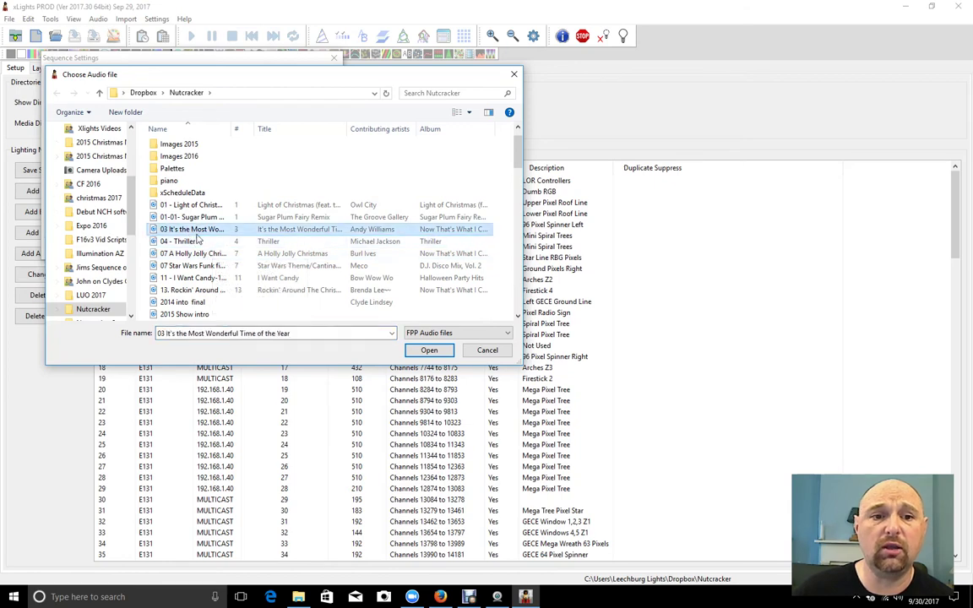
pyautogui.click(429, 349)
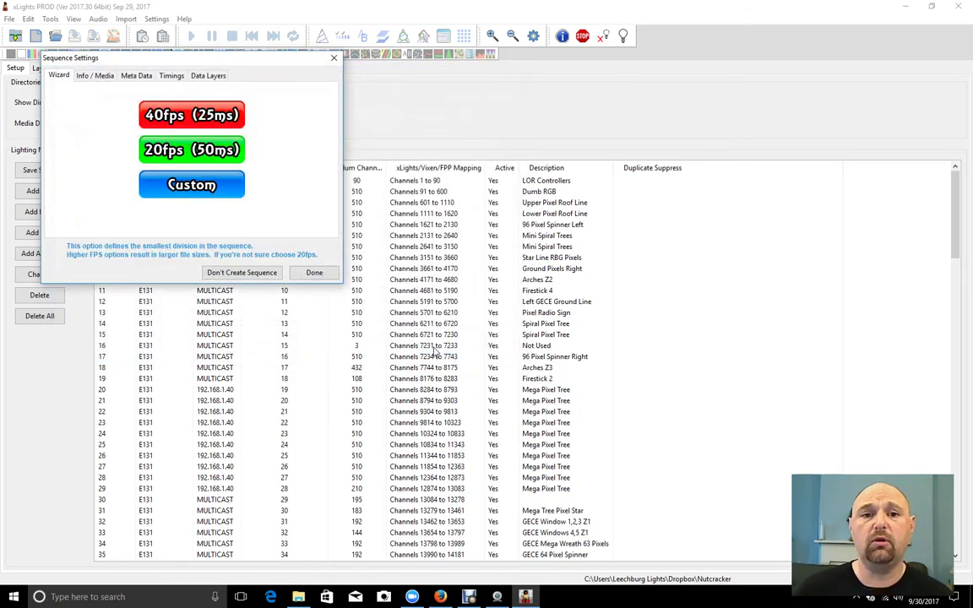
pyautogui.click(159, 156)
pyautogui.click(193, 184)
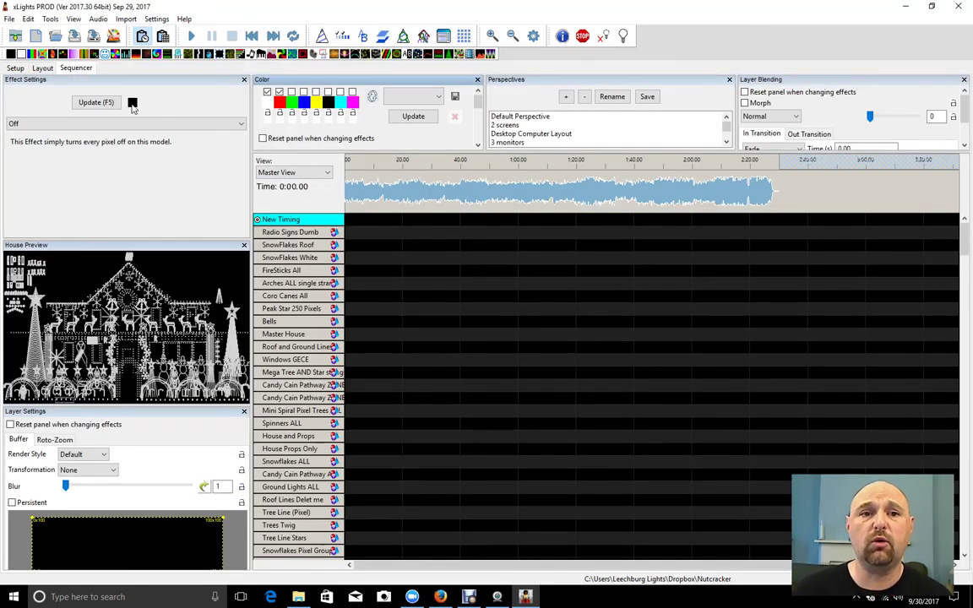
# Step: Check the interval choices for a new timing grid in the sequence settings without adding one, and close the settings
pyautogui.click(533, 38)
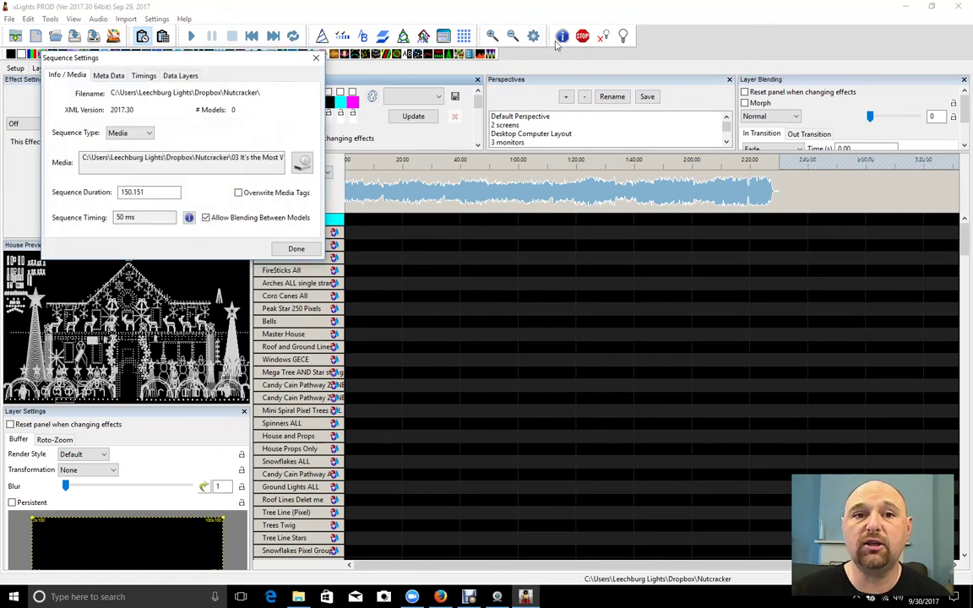
pyautogui.click(144, 76)
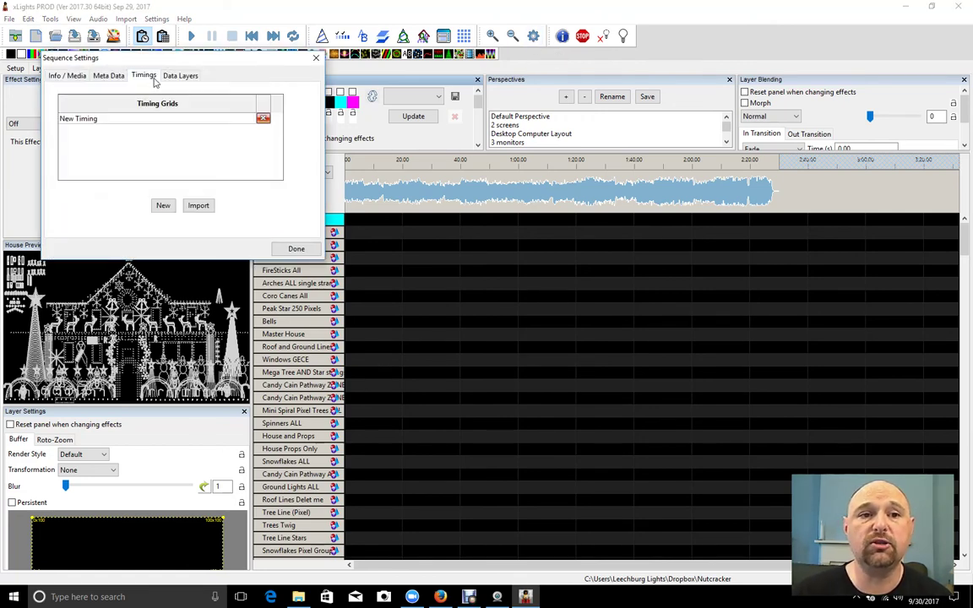
pyautogui.click(163, 205)
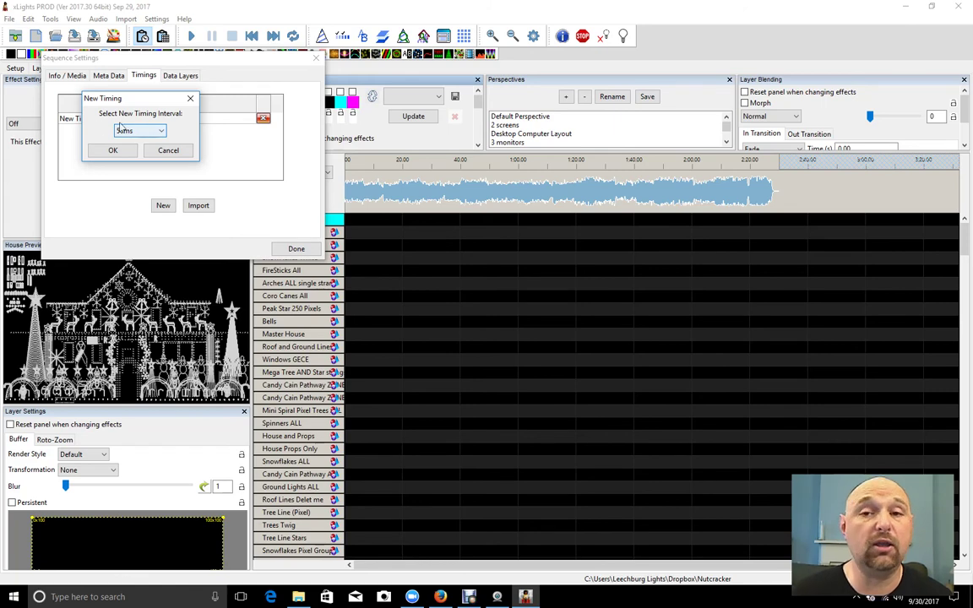
pyautogui.click(118, 151)
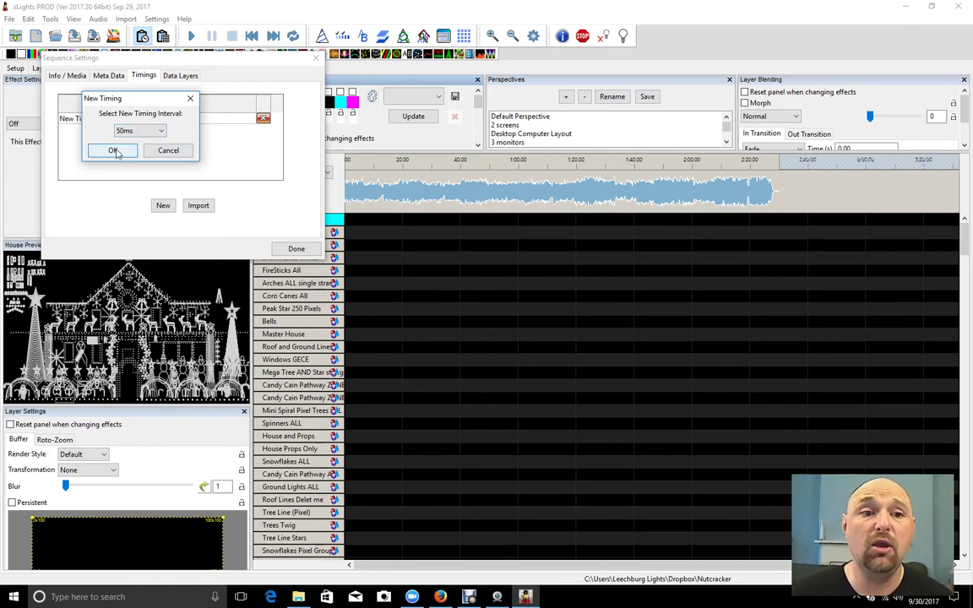
pyautogui.click(168, 150)
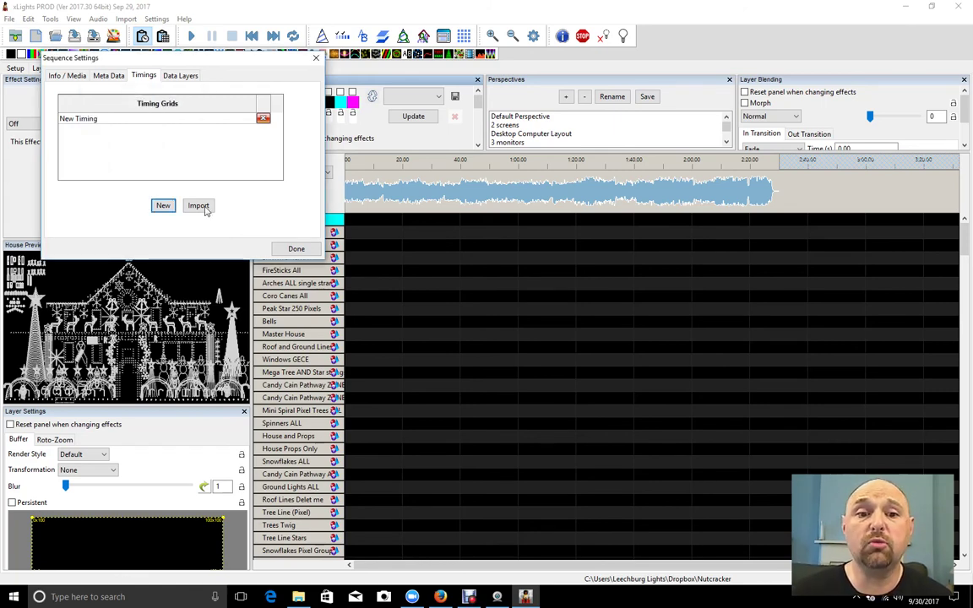
pyautogui.click(295, 249)
# Step: Exit xLights, discarding the sequence changes, and bring the xLights downloads page in Firefox to the front
pyautogui.click(953, 6)
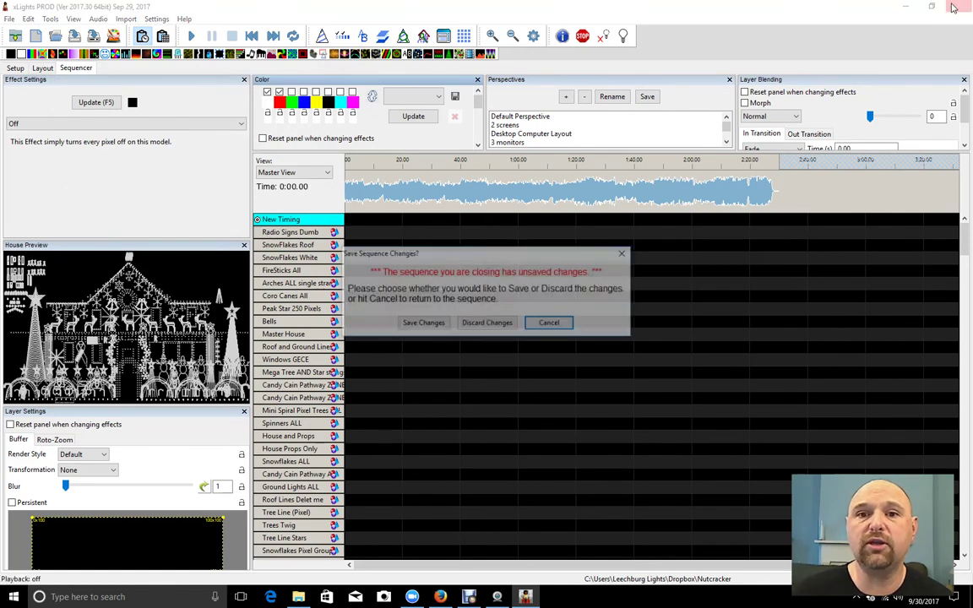
pyautogui.click(488, 323)
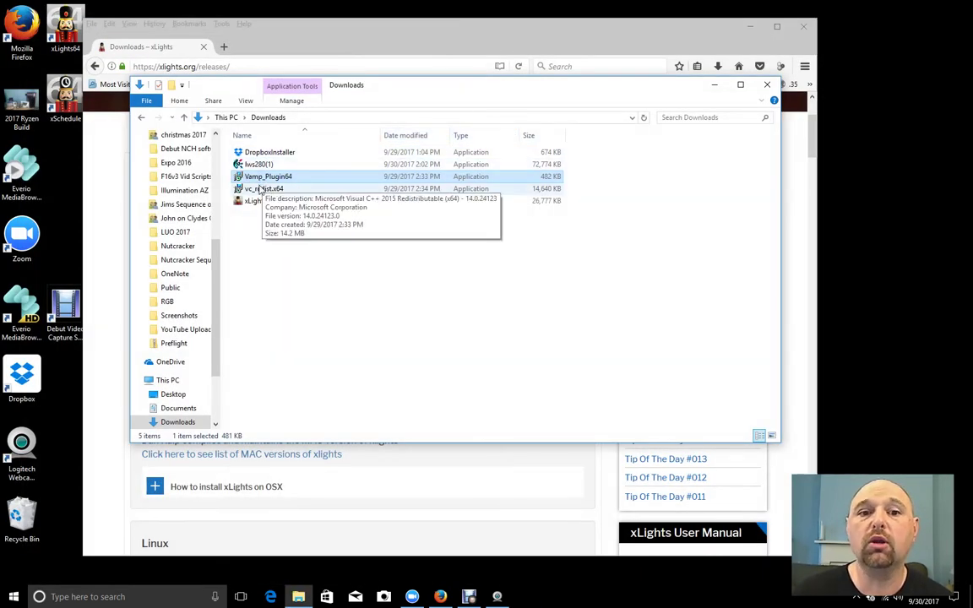
pyautogui.click(122, 268)
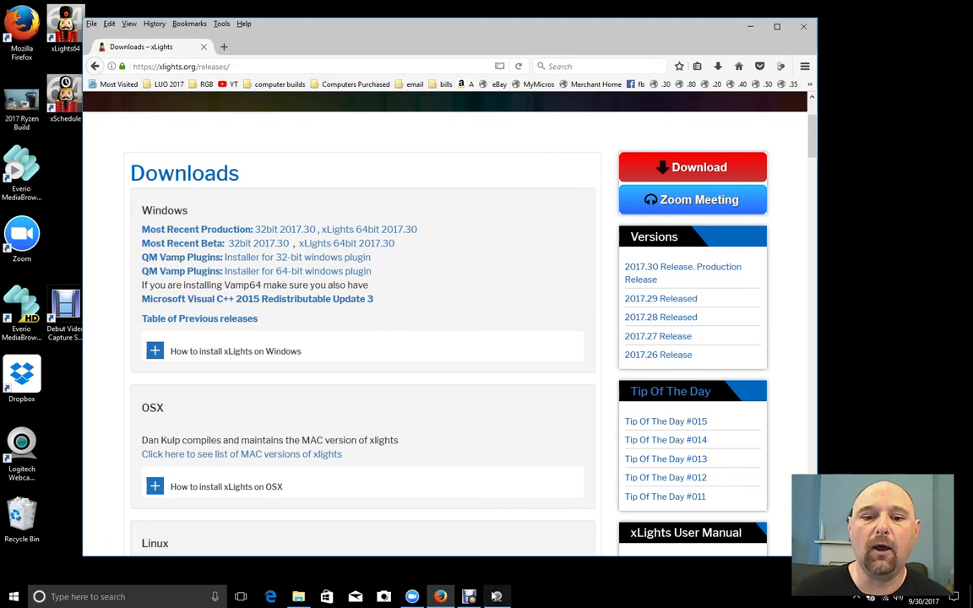
# Step: Install the Microsoft Visual C++ 2015 Redistributable (x64) from vc_redist.x64 in the Downloads folder, accepting the license terms
pyautogui.click(300, 597)
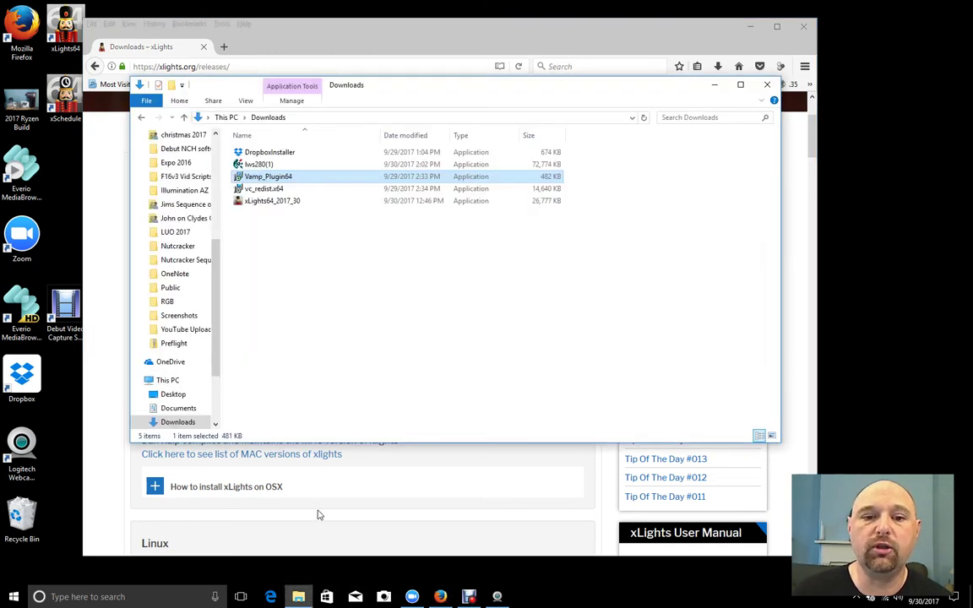
pyautogui.doubleClick(265, 189)
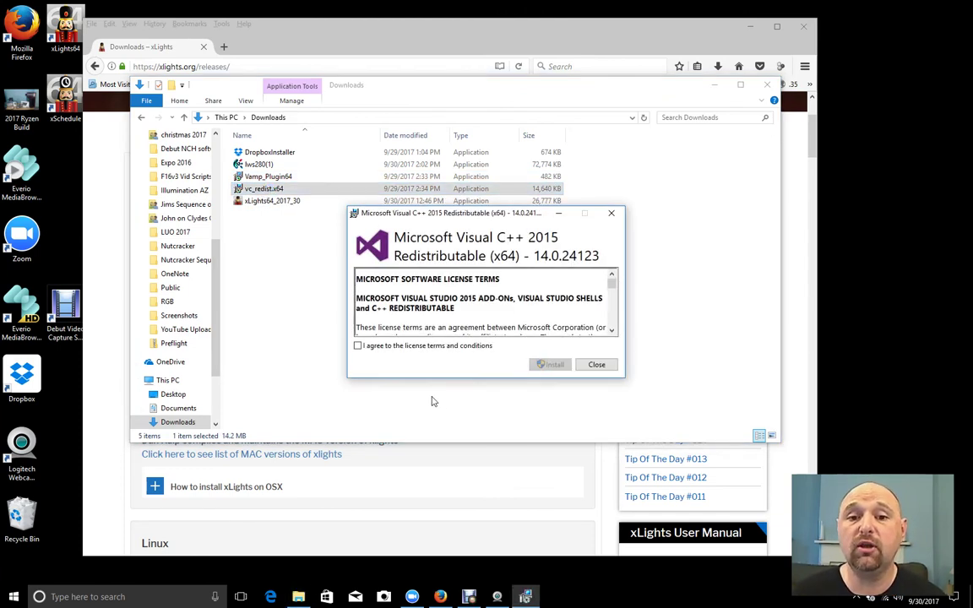
pyautogui.click(374, 345)
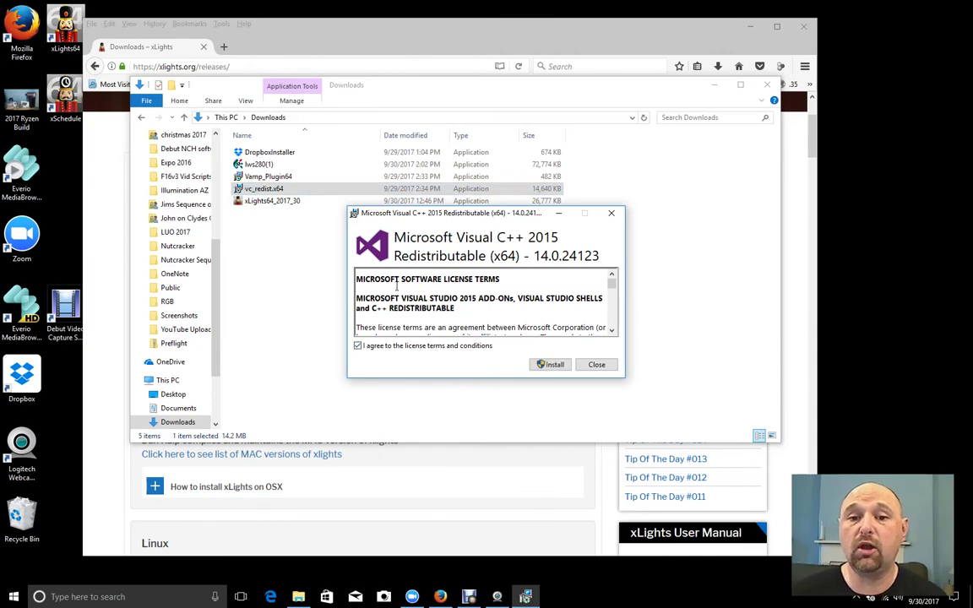
pyautogui.click(551, 364)
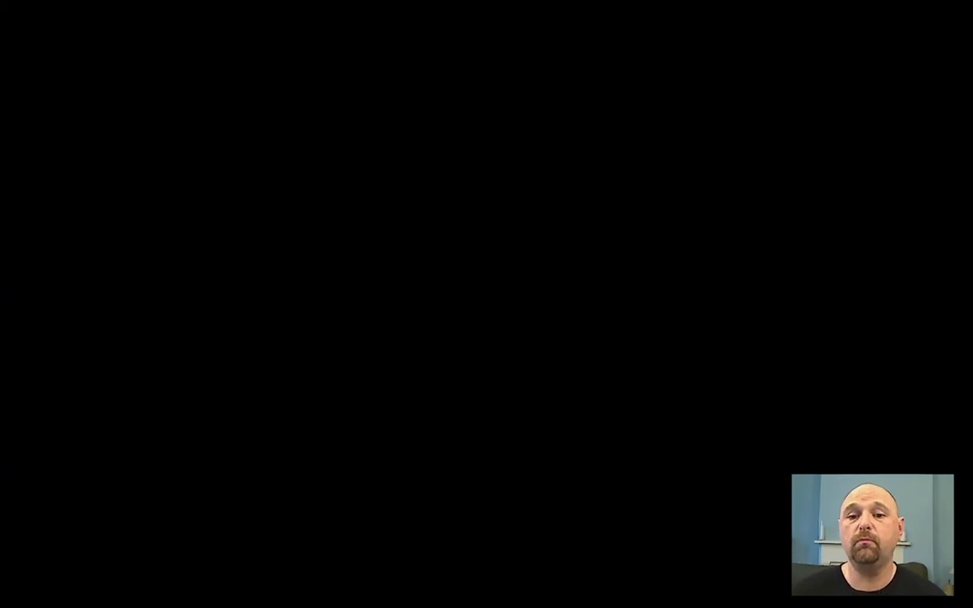
pyautogui.click(423, 373)
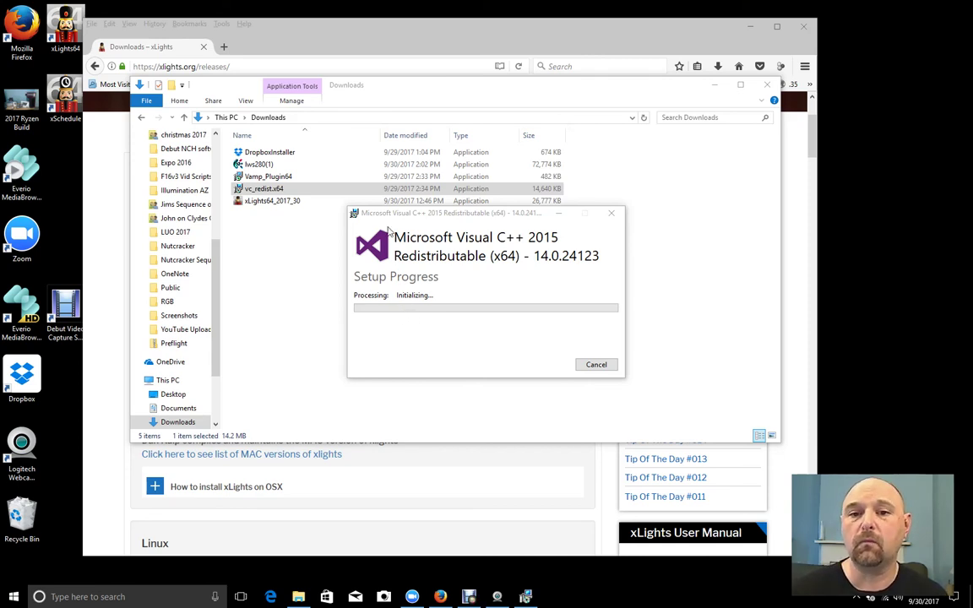
pyautogui.click(376, 201)
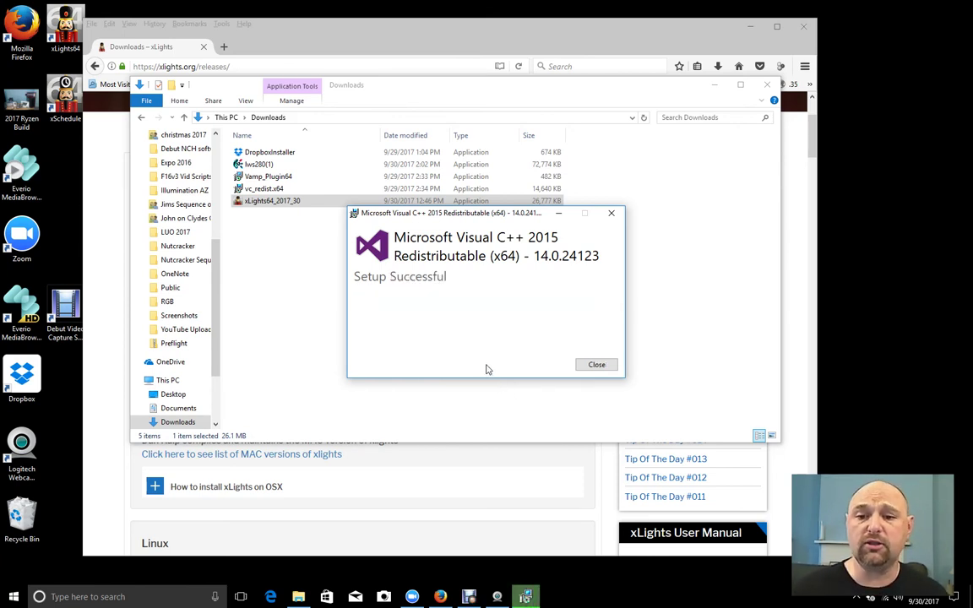
pyautogui.click(598, 365)
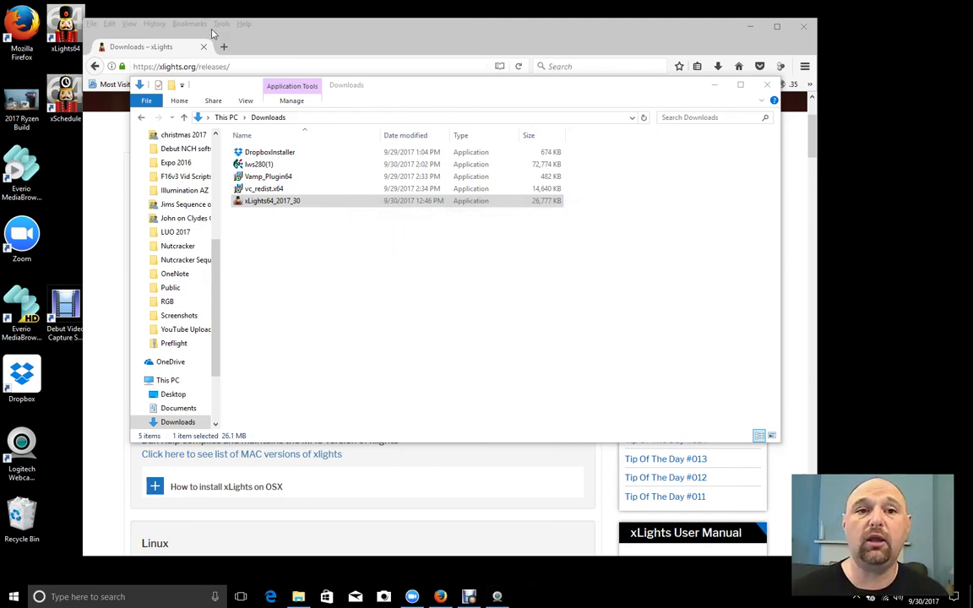
# Step: Minimize the Downloads folder and Firefox, and launch xLights64 from the desktop
pyautogui.click(715, 84)
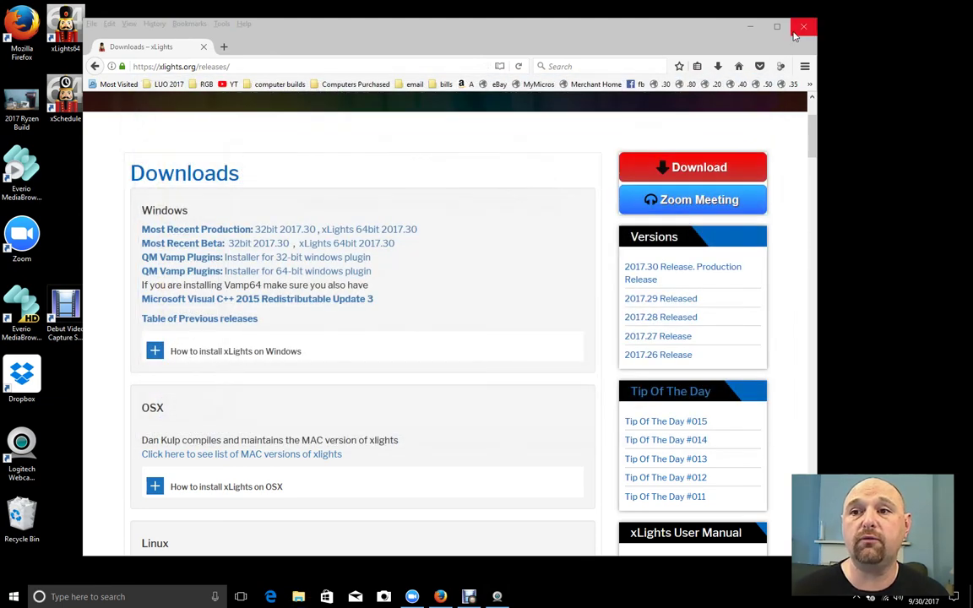
pyautogui.click(747, 28)
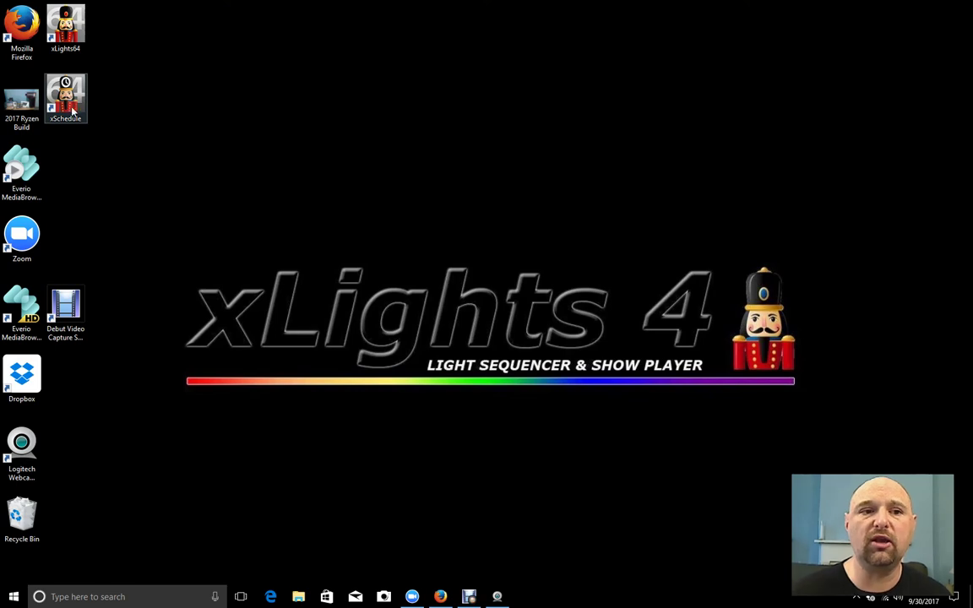
pyautogui.doubleClick(55, 28)
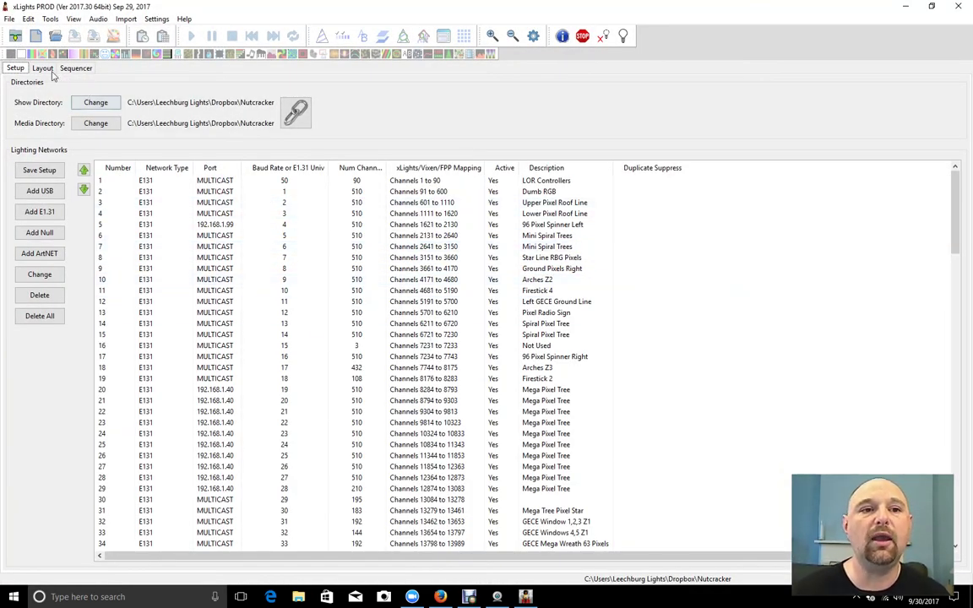
# Step: Start a new musical sequence with the 01-01- Sugar Plum audio file at 20fps (50ms)
pyautogui.click(36, 36)
pyautogui.click(157, 144)
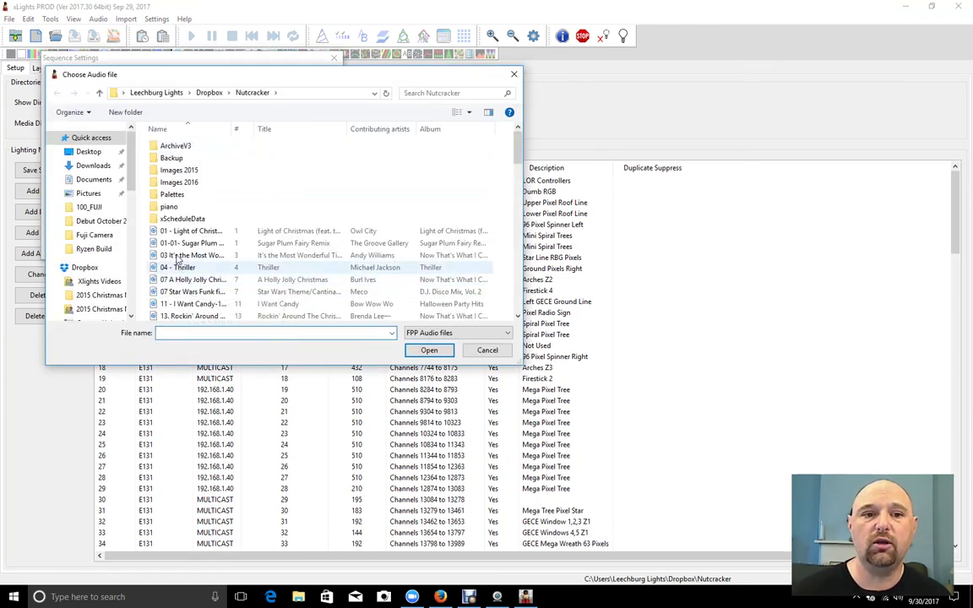
pyautogui.click(196, 243)
pyautogui.click(428, 349)
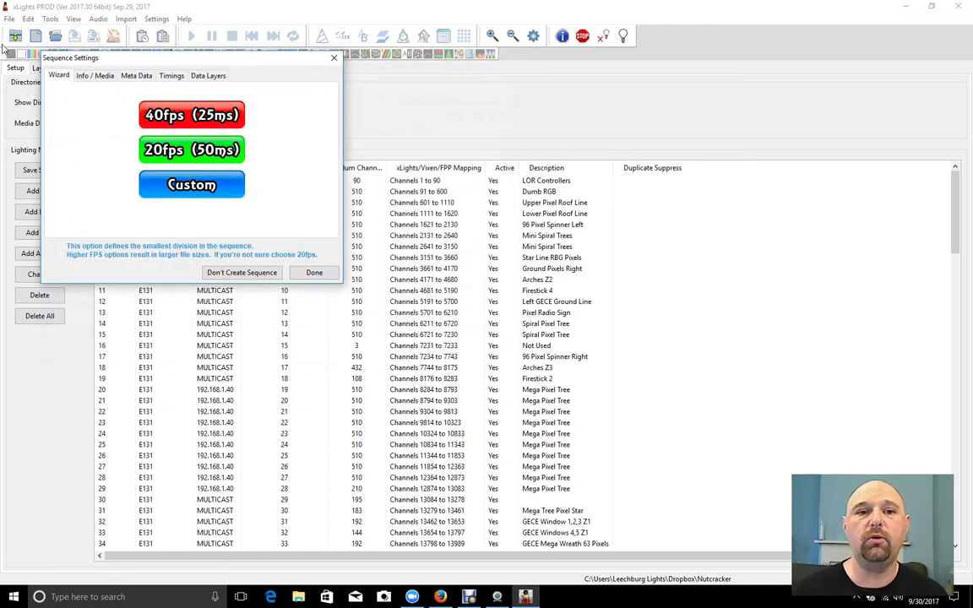
pyautogui.click(172, 150)
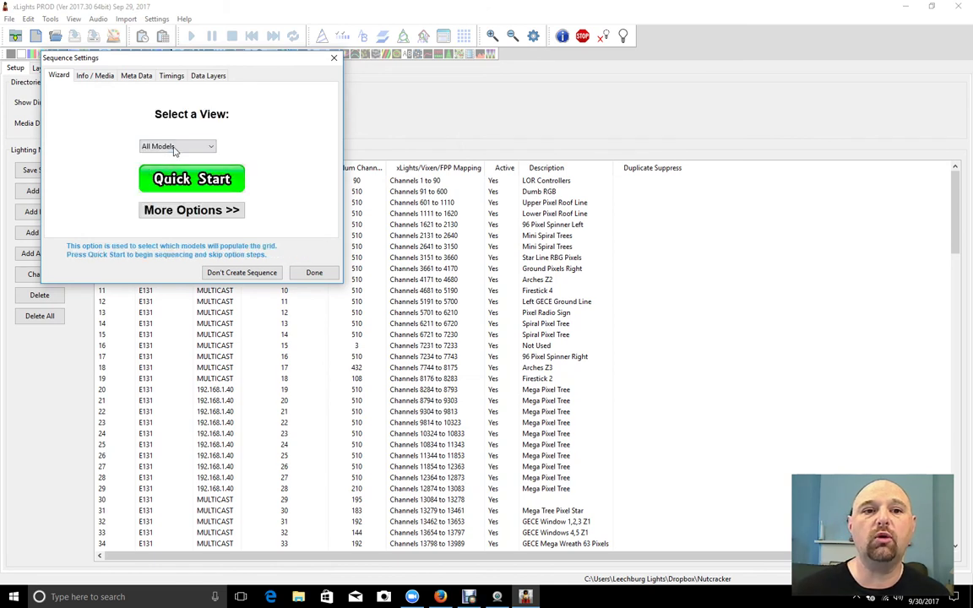
# Step: Add a timing grid to the sequence using Note Onset Detector: Note Onsets with its default name and plugin settings
pyautogui.click(171, 76)
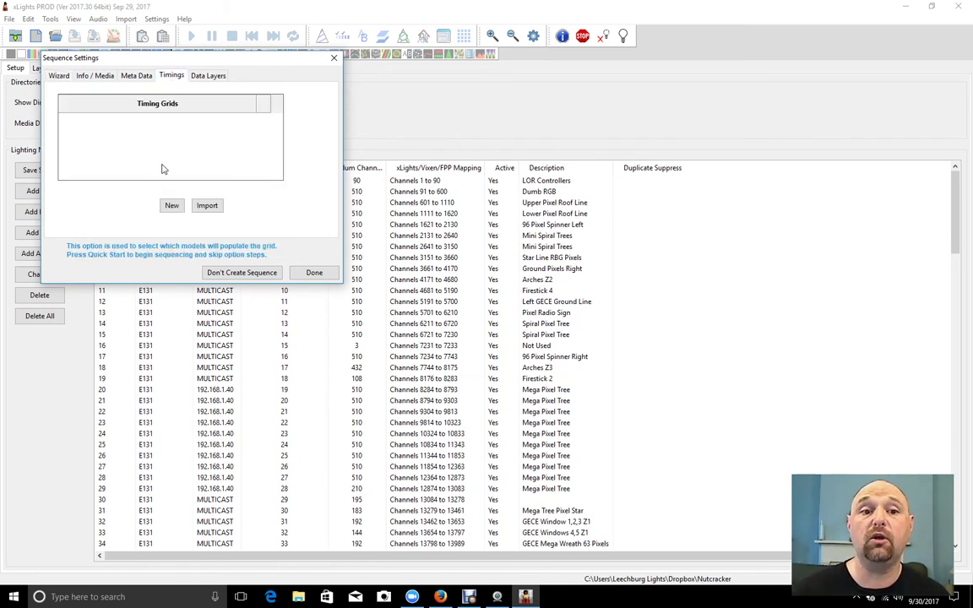
pyautogui.click(172, 206)
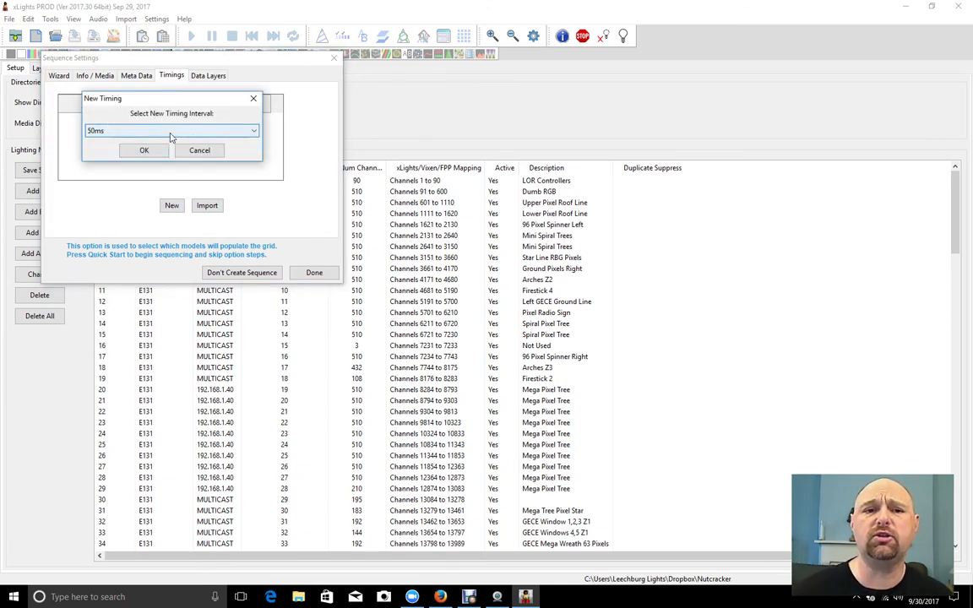
pyautogui.click(144, 135)
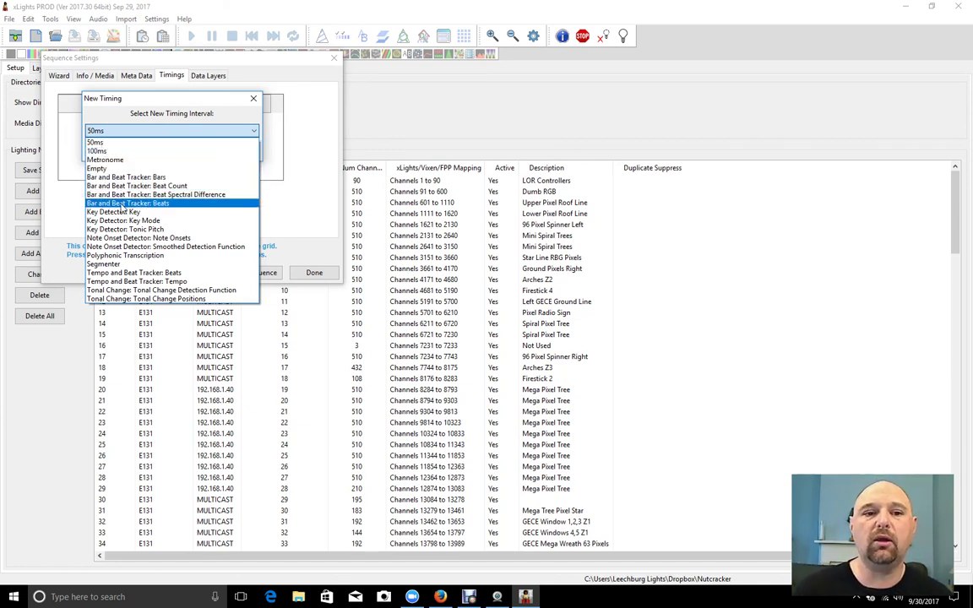
pyautogui.click(131, 240)
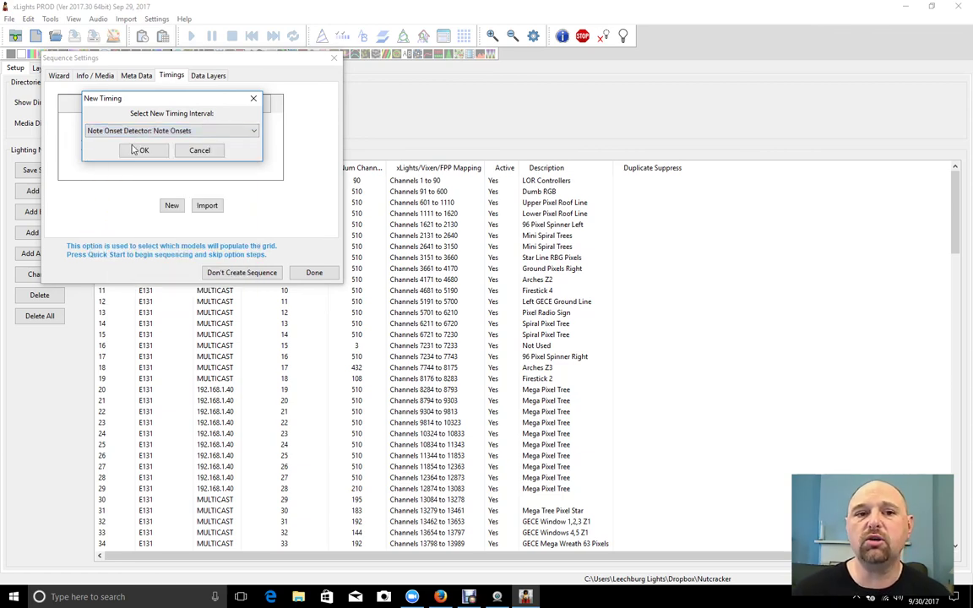
pyautogui.click(143, 151)
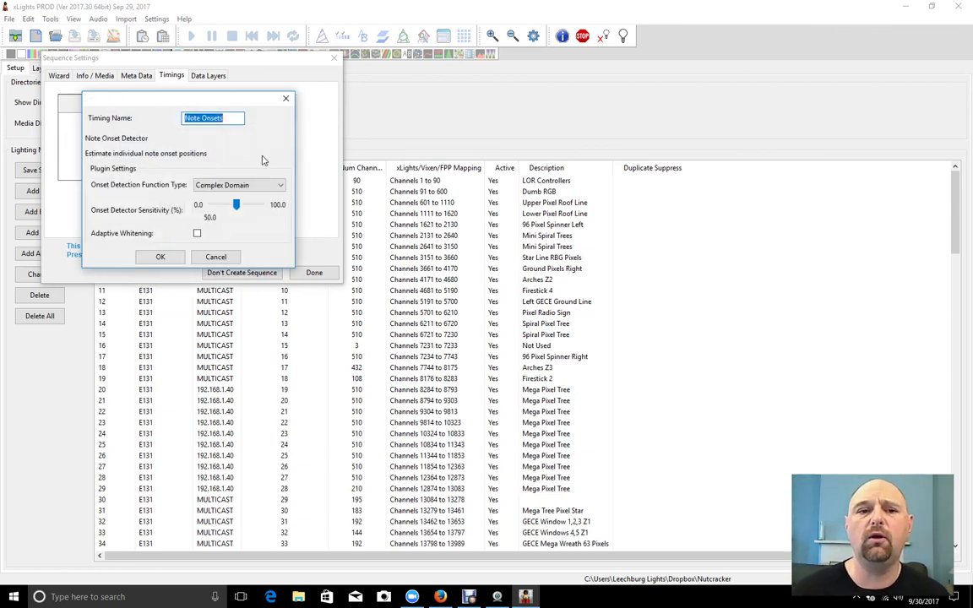
pyautogui.click(157, 229)
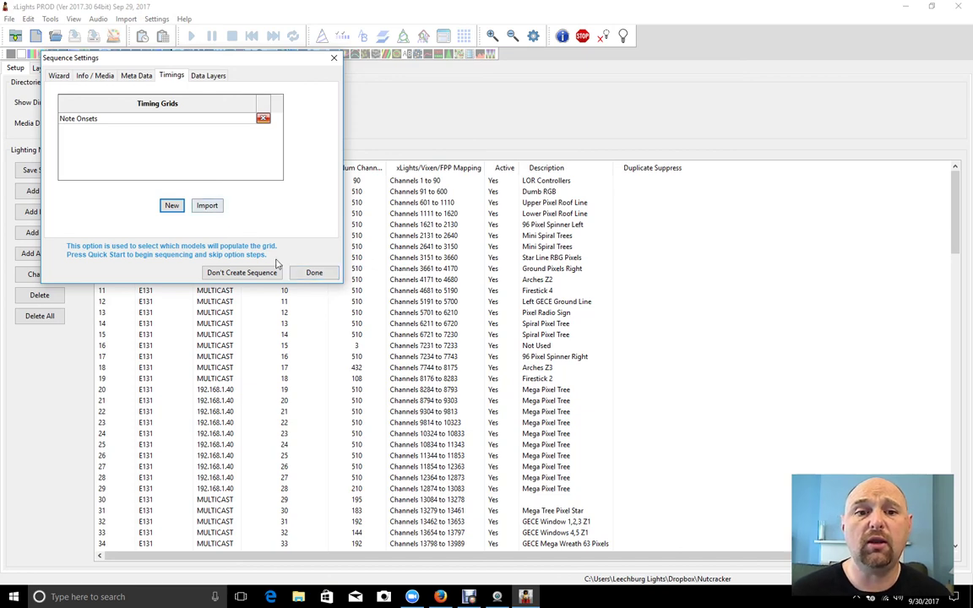
# Step: Finish the sequence settings and activate the Note Onsets timing track so its marks extend across the model rows
pyautogui.click(314, 272)
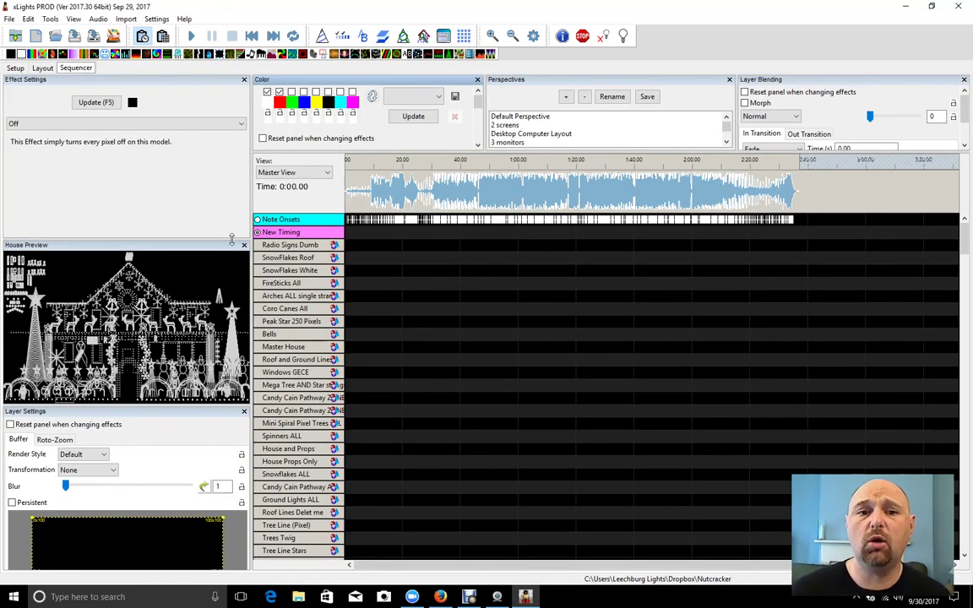
pyautogui.click(257, 220)
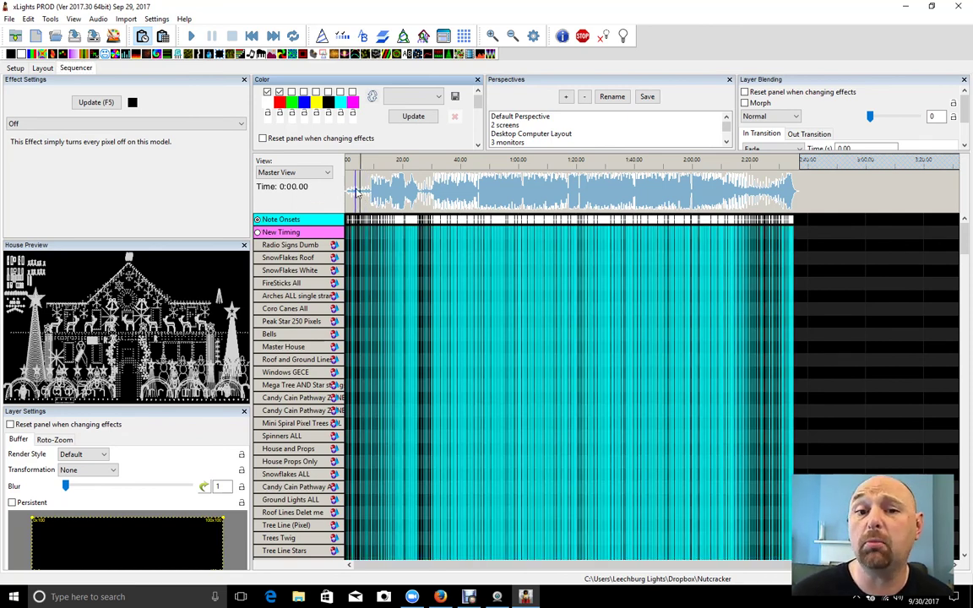
pyautogui.scroll(3, 358, 194)
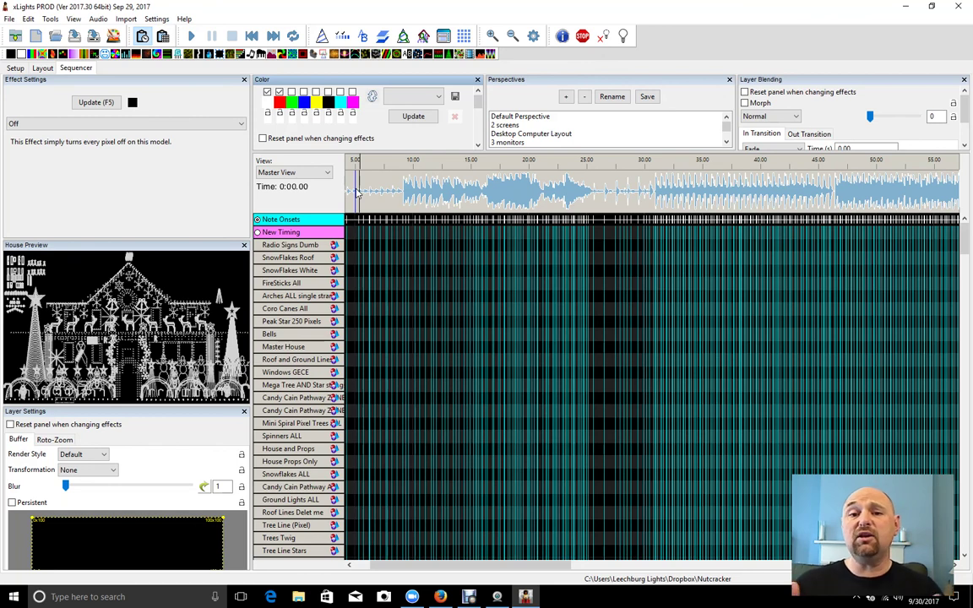